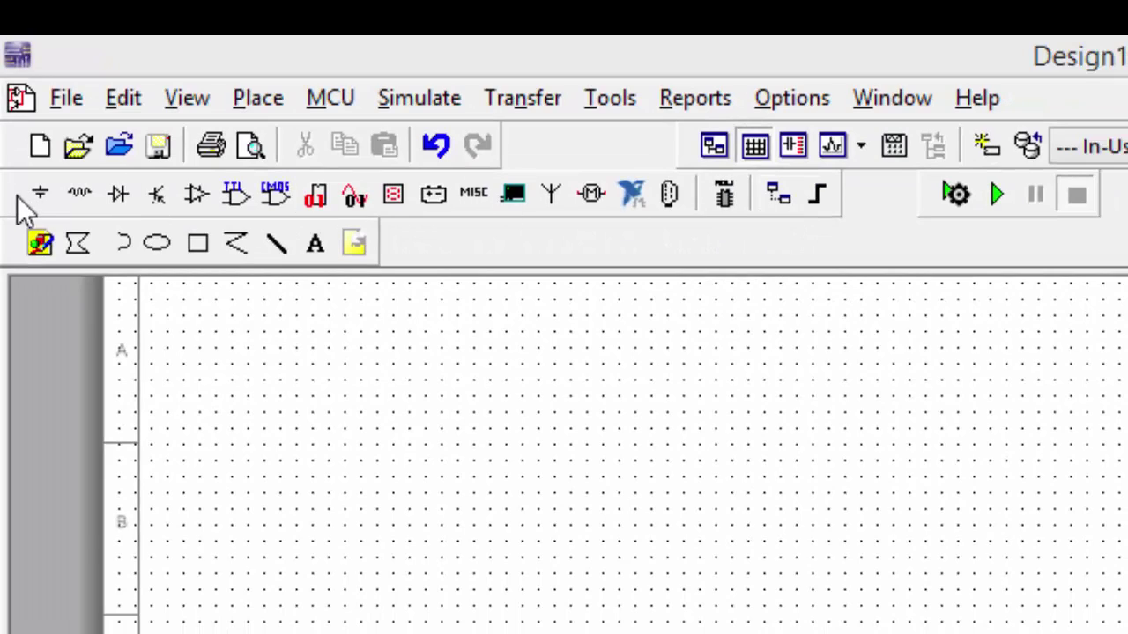
# - Place a DC_POWER source from the Sources group on the upper part of the blank schematic
pyautogui.click(40, 194)
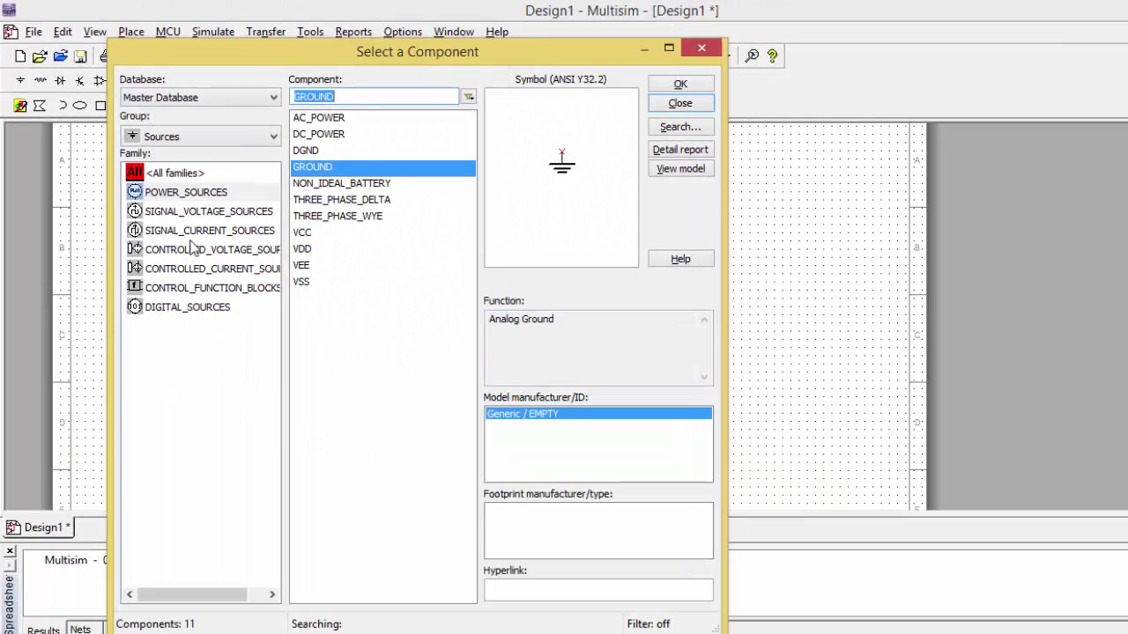
pyautogui.click(330, 134)
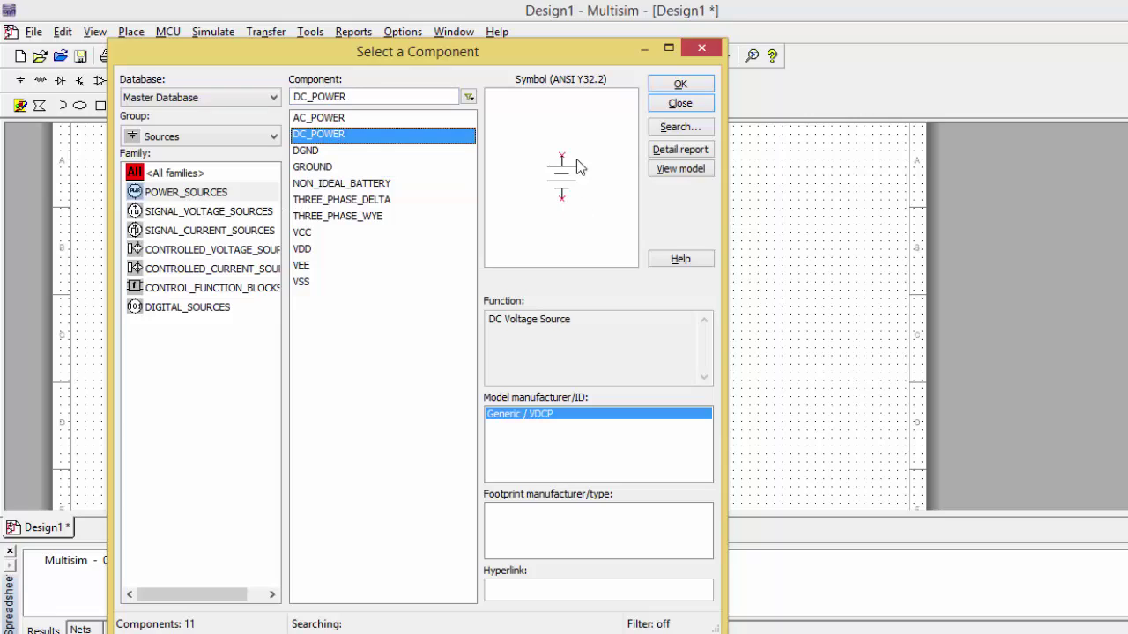
pyautogui.click(680, 85)
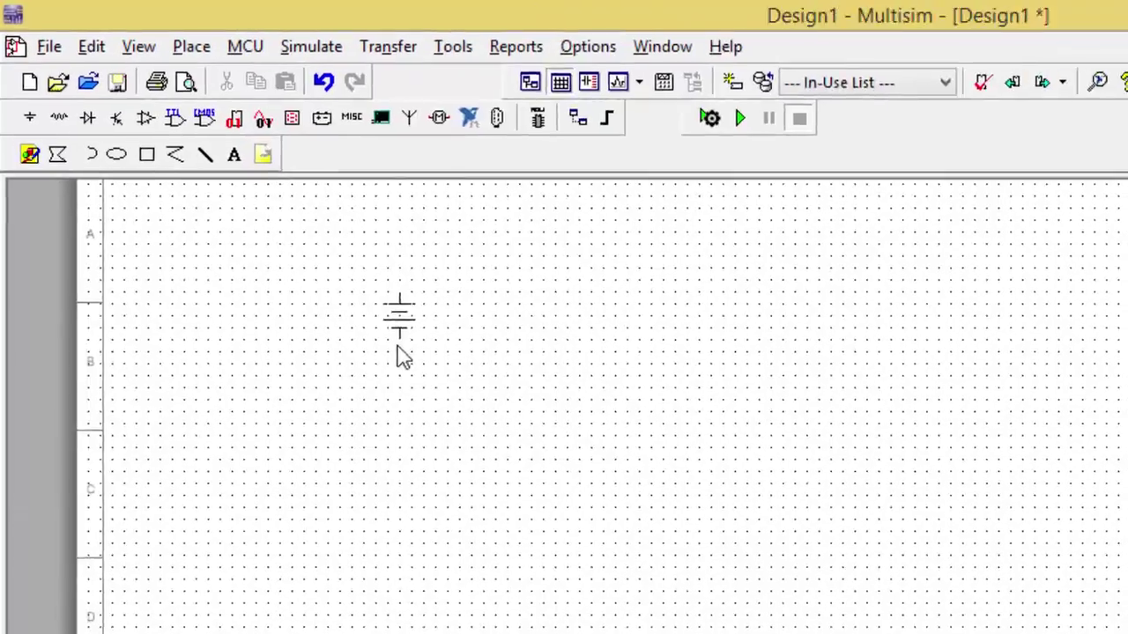
pyautogui.click(268, 248)
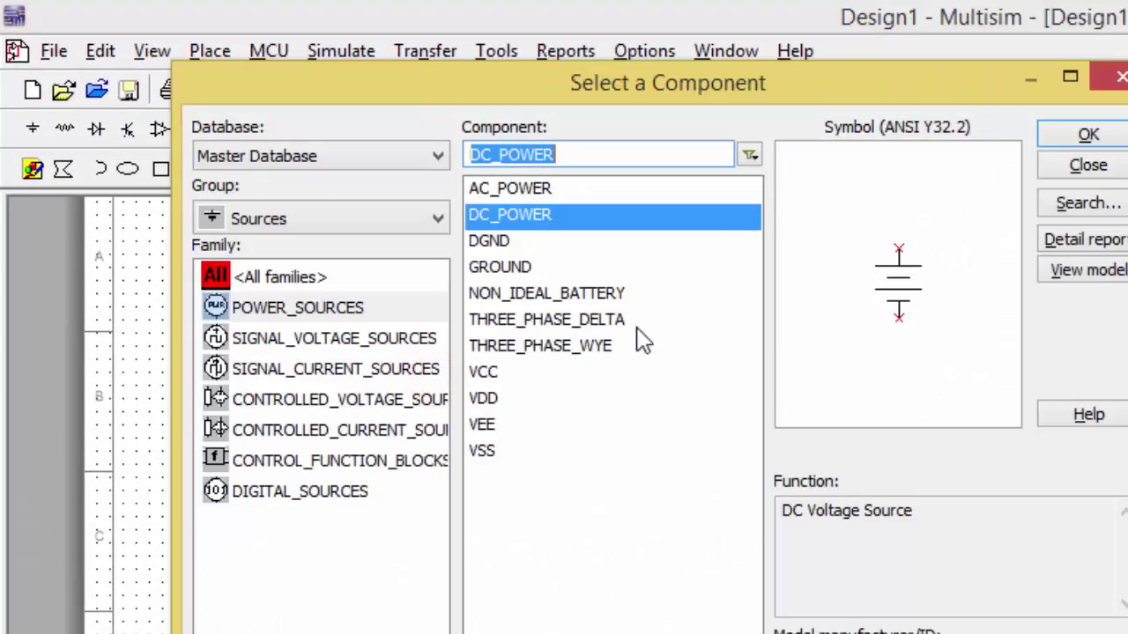
pyautogui.click(1087, 169)
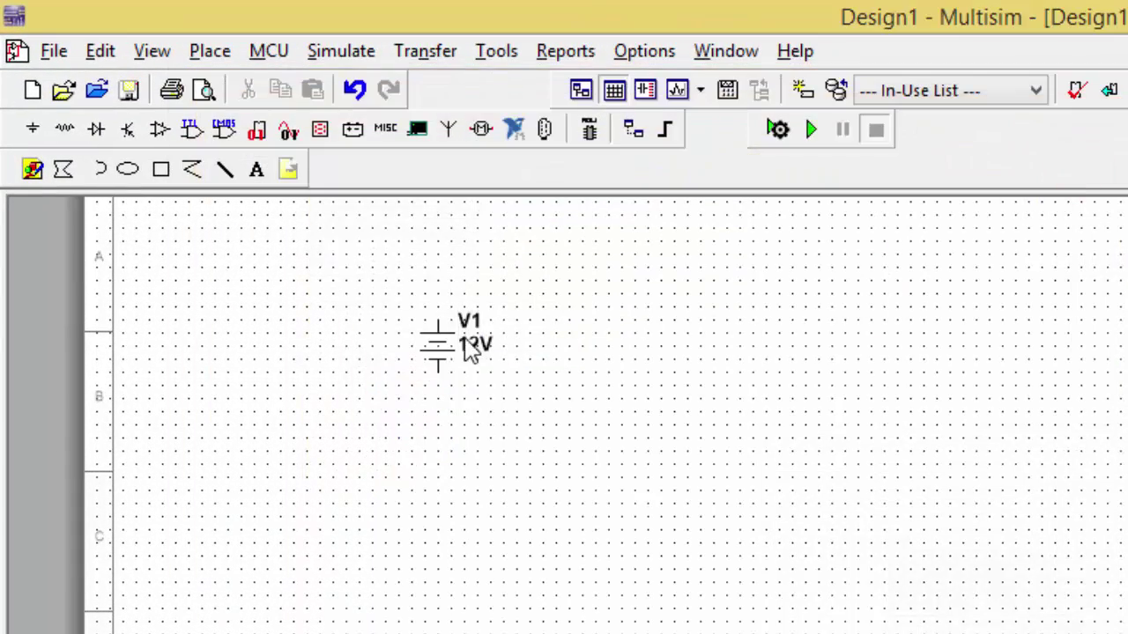
# - Set the voltage of DC source V1 to 100 V
pyautogui.doubleClick(442, 341)
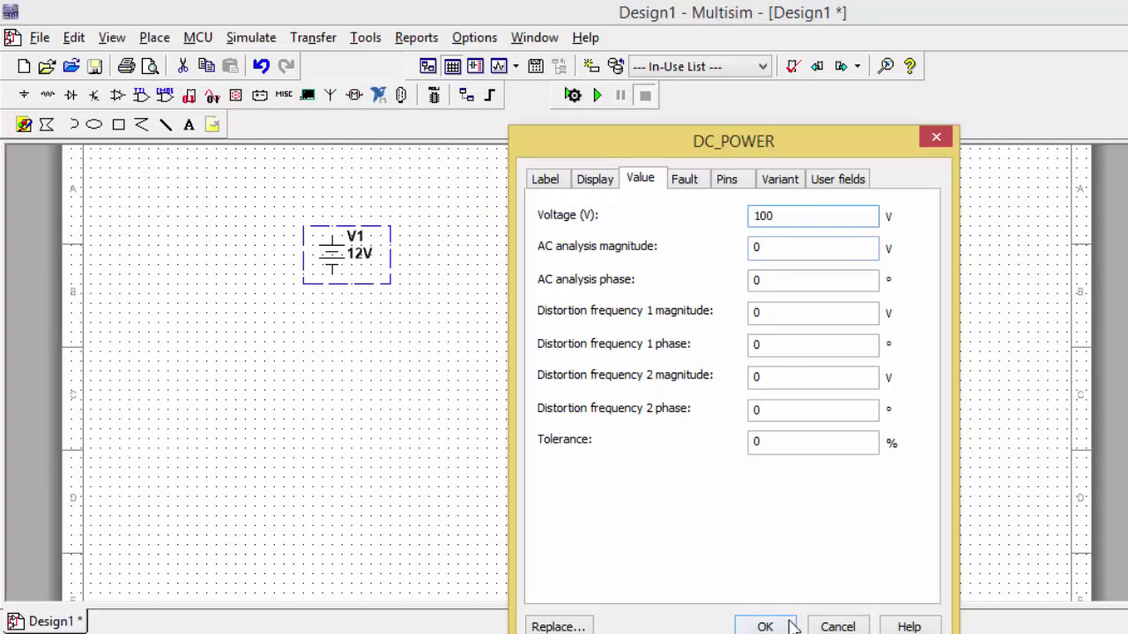
pyautogui.click(765, 626)
pyautogui.click(351, 253)
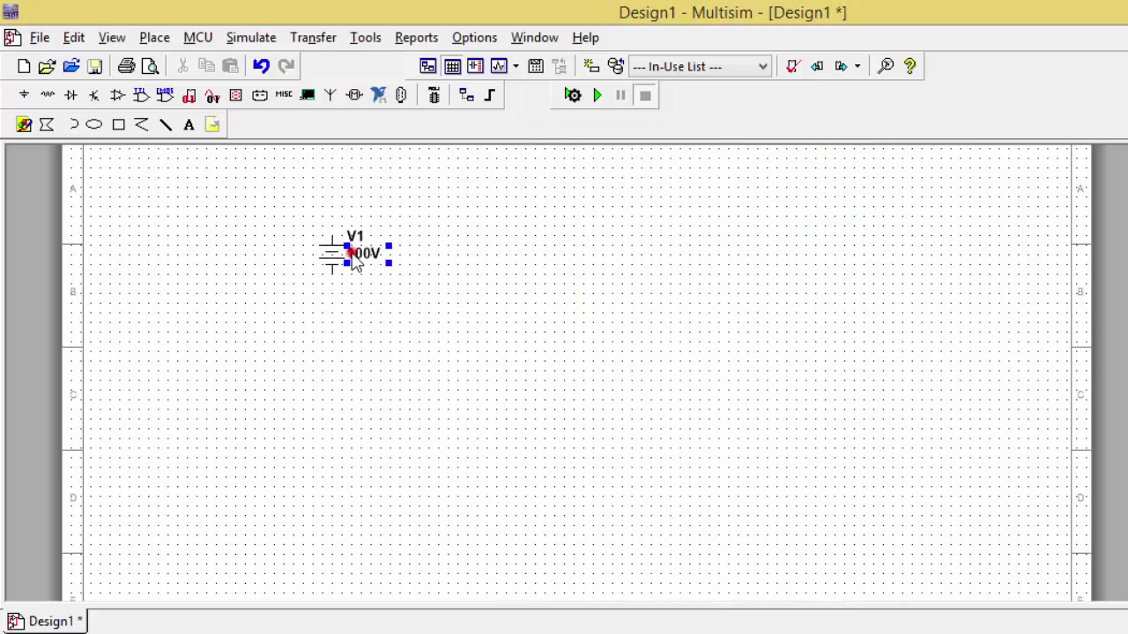
pyautogui.doubleClick(350, 252)
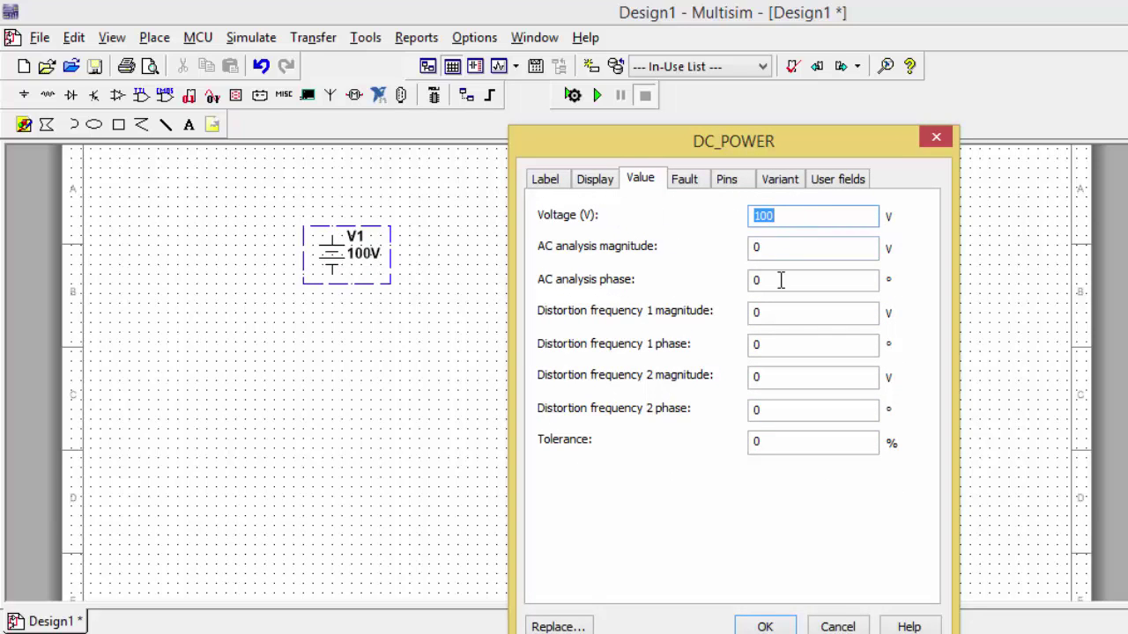
pyautogui.click(765, 627)
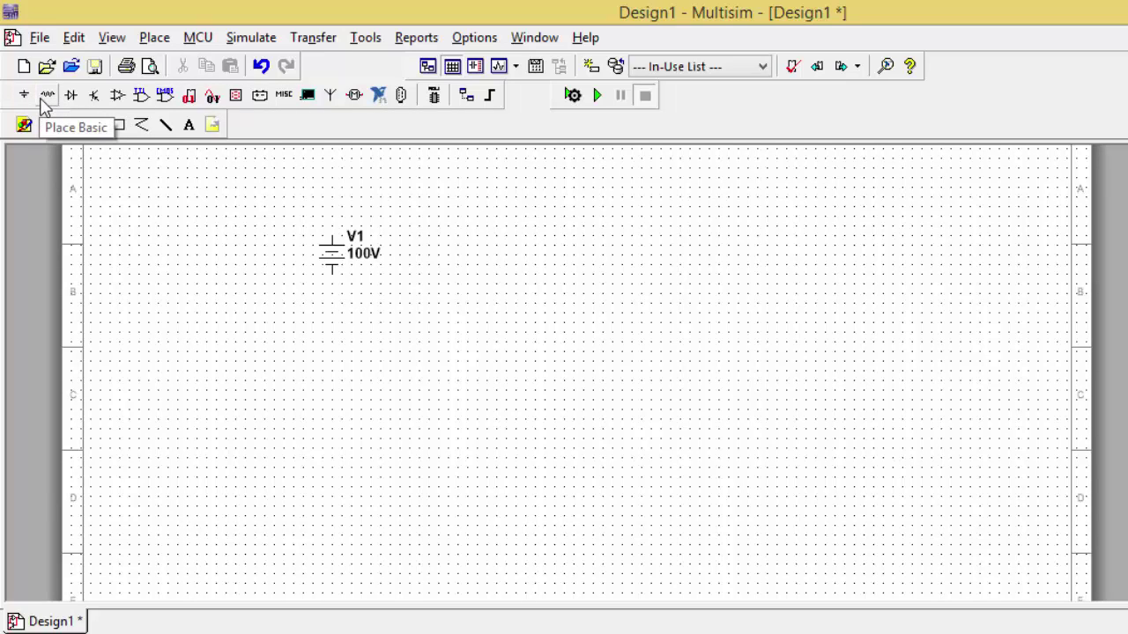
# - Place a 1 Ω resistor from the Basic group horizontally, above and to the right of source V1
pyautogui.click(48, 95)
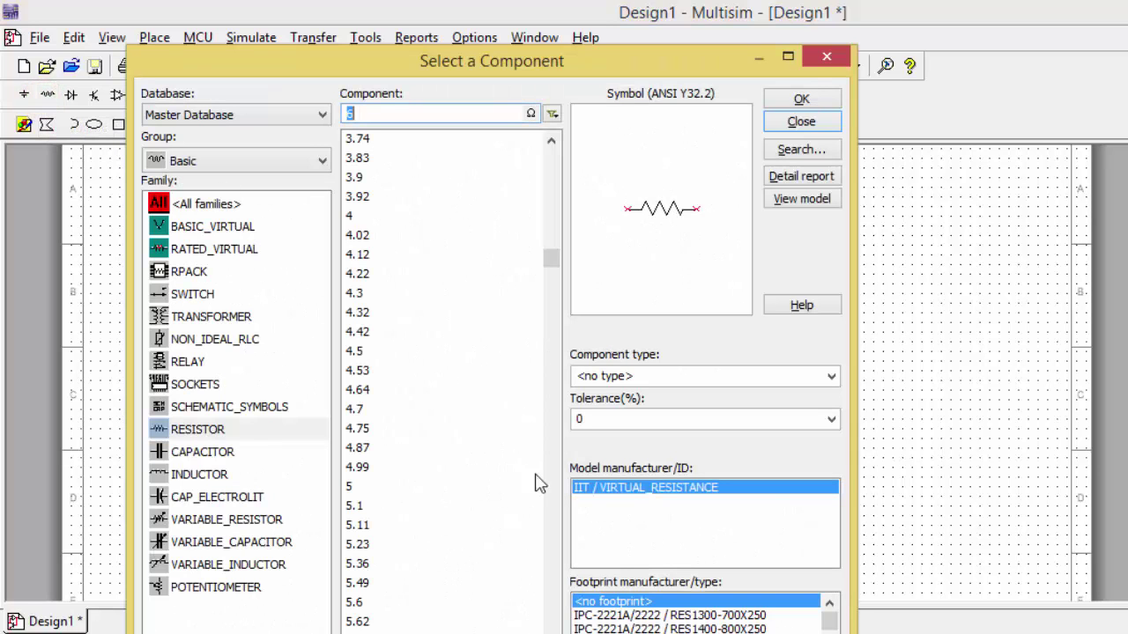
pyautogui.write('6')
pyautogui.click(544, 257)
pyautogui.moveTo(540, 204)
pyautogui.mouseDown()
pyautogui.moveTo(536, 159)
pyautogui.moveTo(539, 311)
pyautogui.moveTo(551, 220)
pyautogui.mouseUp()
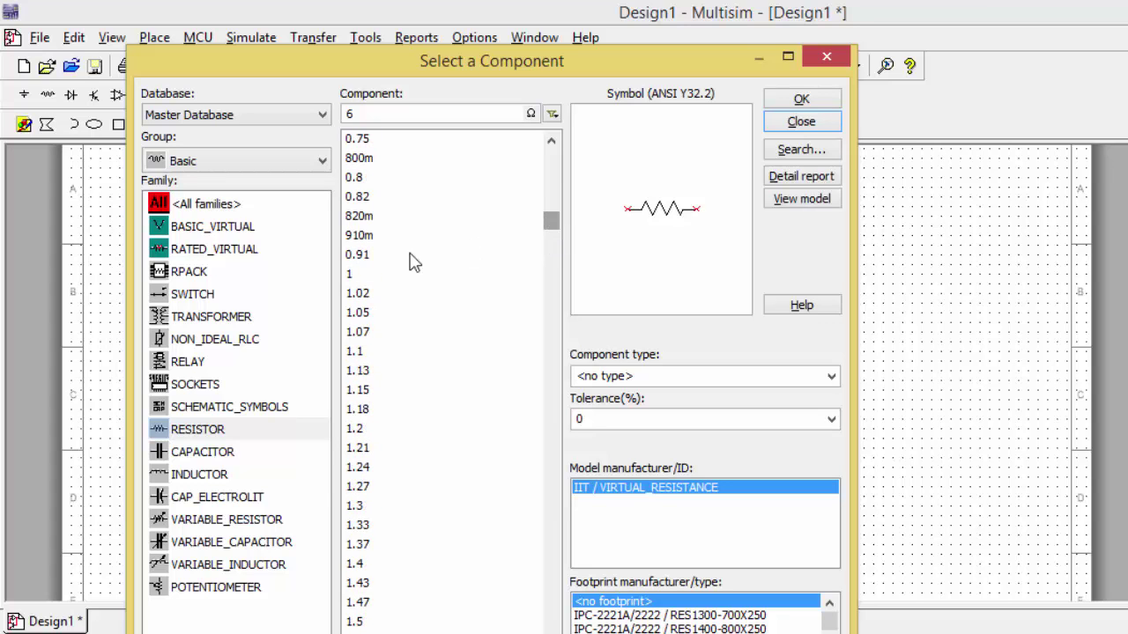
pyautogui.click(364, 274)
pyautogui.click(802, 100)
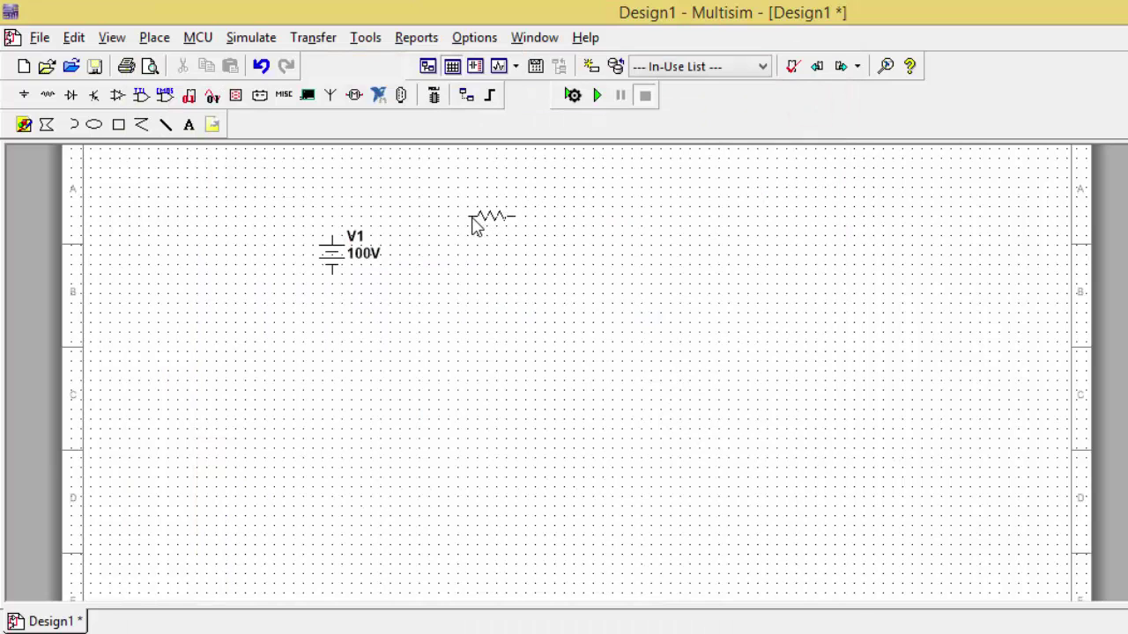
pyautogui.click(471, 220)
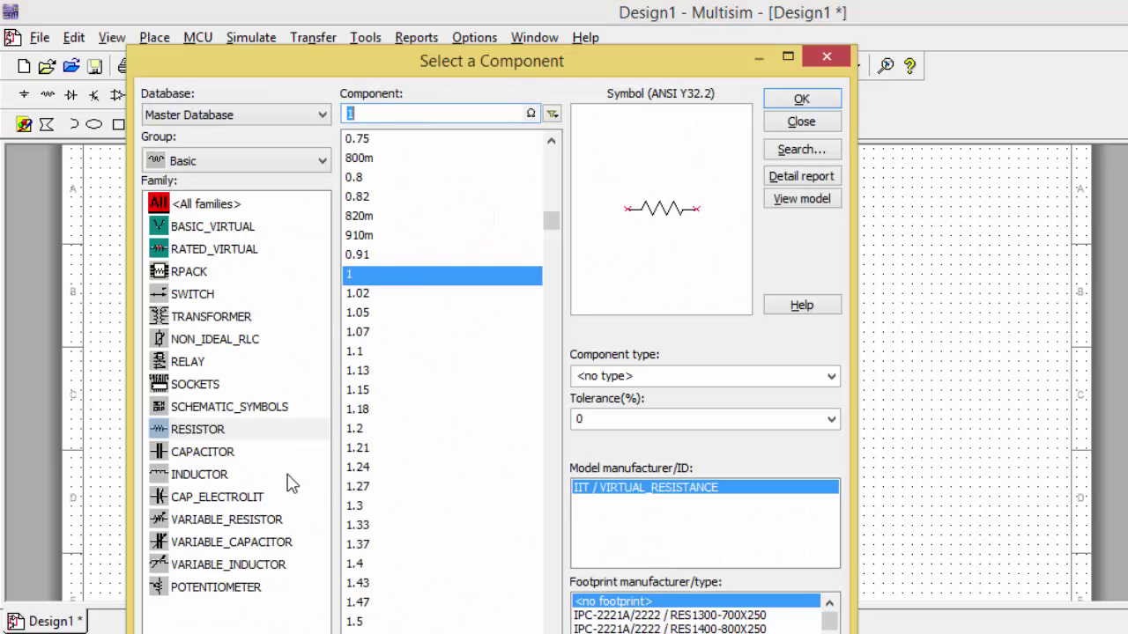
# - Place a 2 Ω resistor to the right of R1, in line with it
pyautogui.scroll(-6, 441, 379)
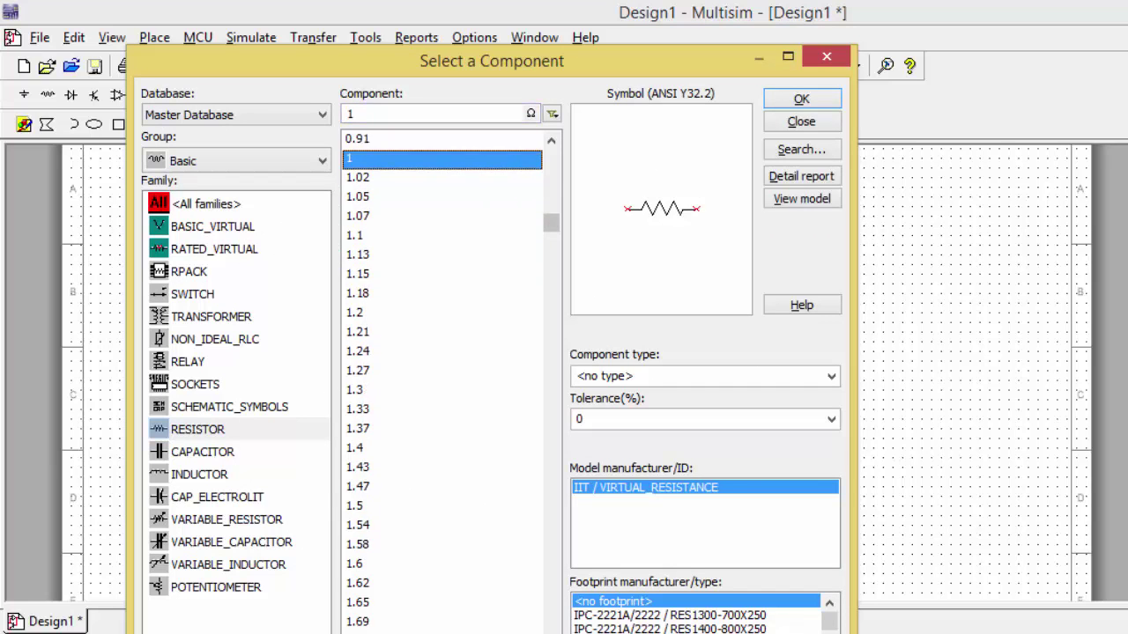
pyautogui.click(363, 542)
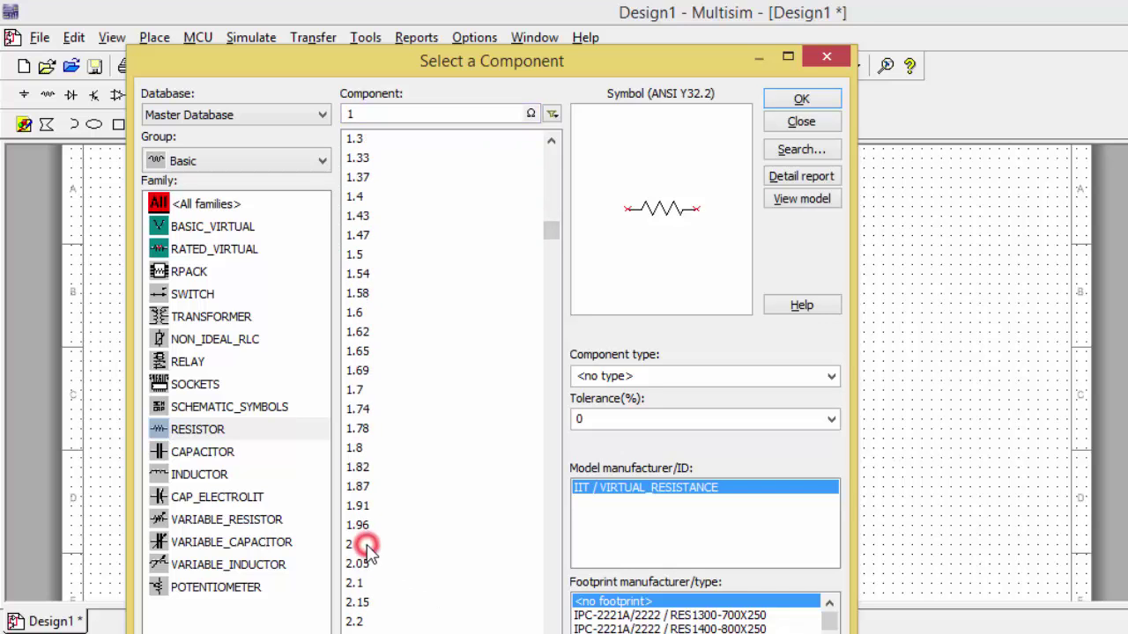
pyautogui.click(800, 97)
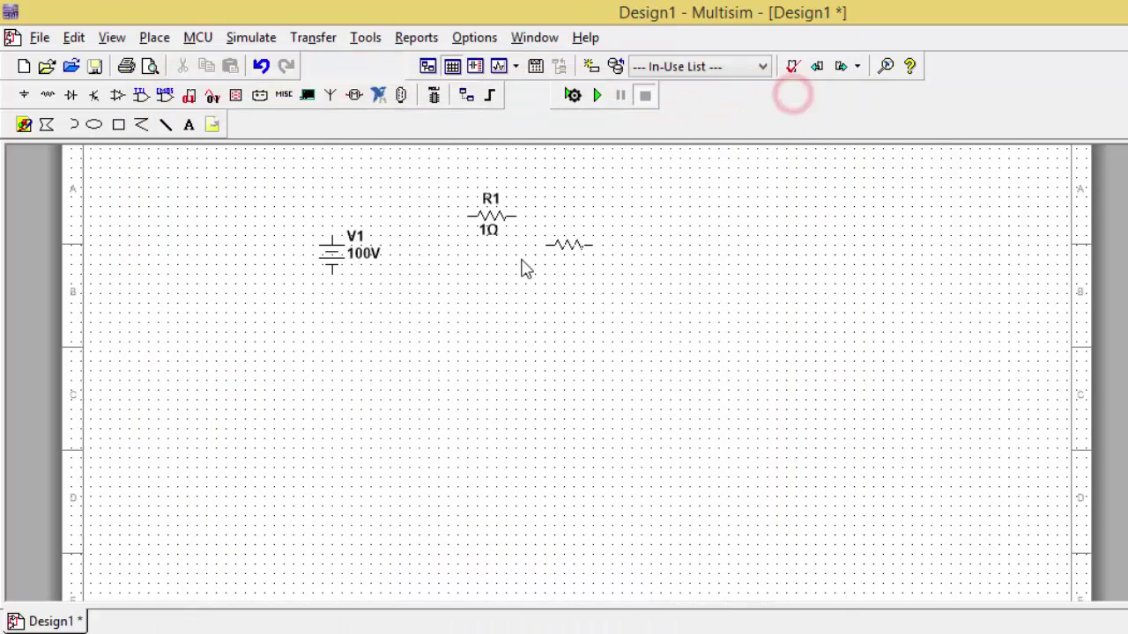
pyautogui.click(606, 217)
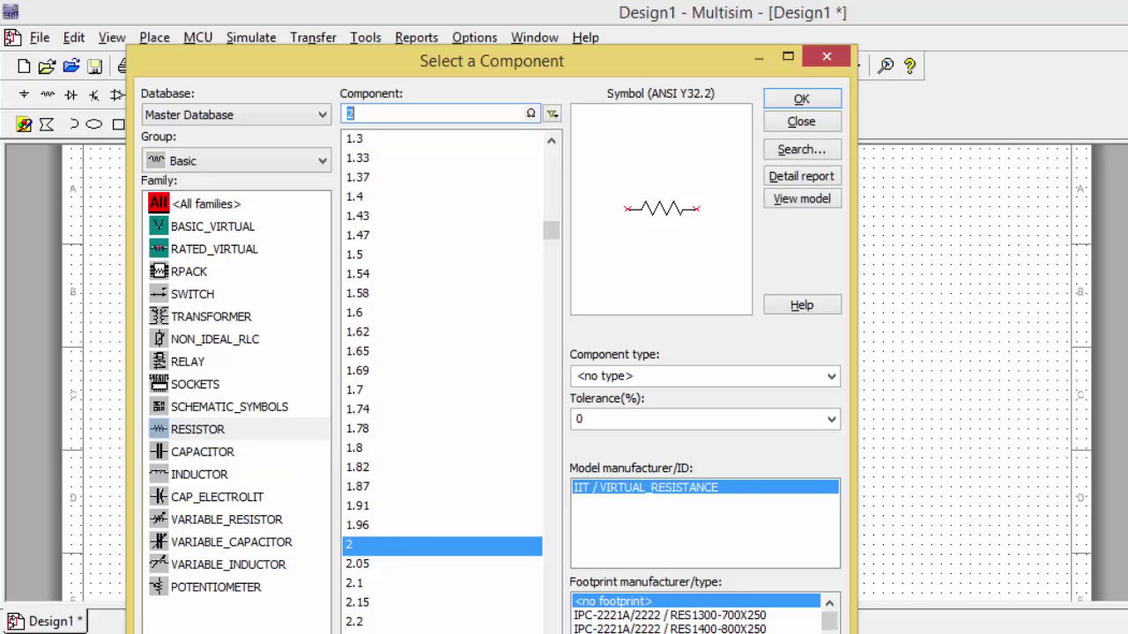
# - Place a 3 Ω resistor to the right of R2, in line with the other resistors, and finish placing components
pyautogui.write('2')
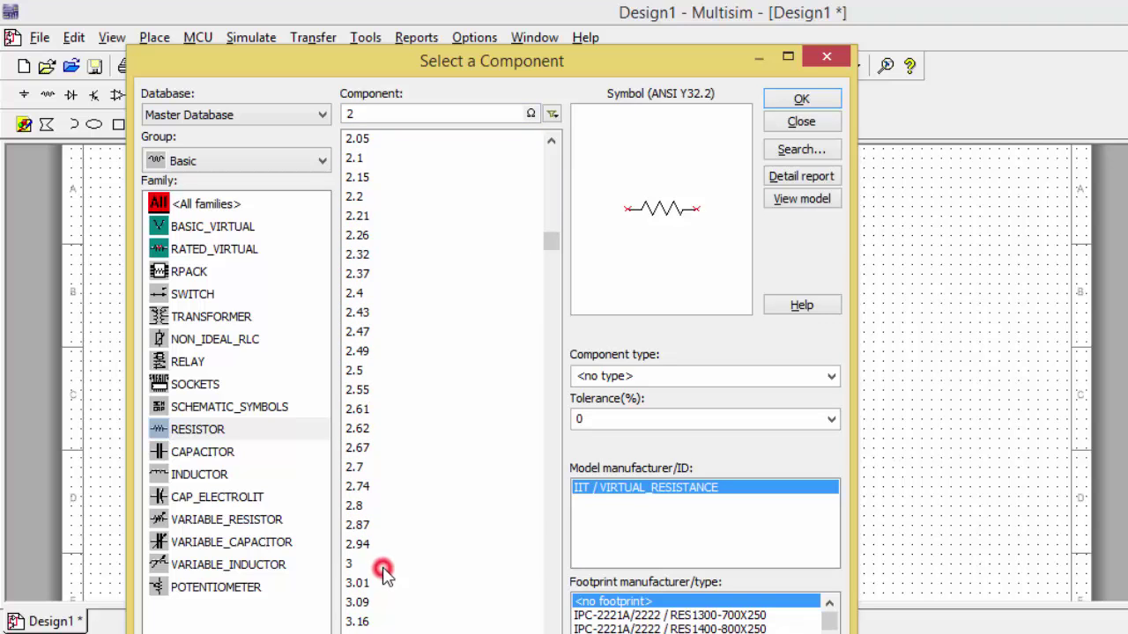
pyautogui.click(368, 565)
pyautogui.click(802, 99)
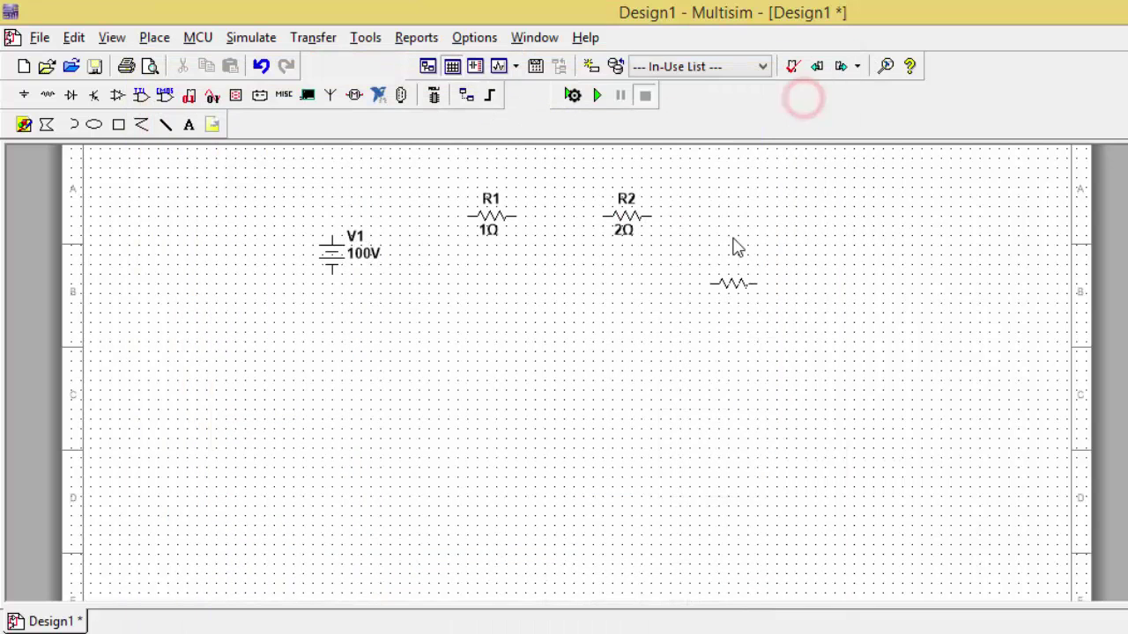
pyautogui.click(743, 223)
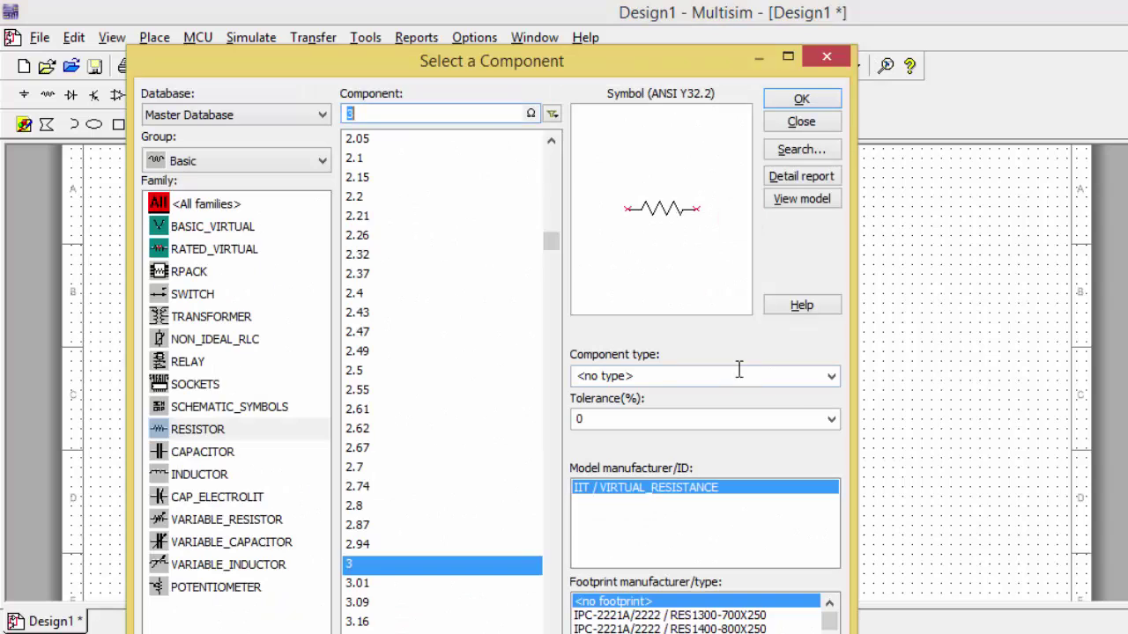
pyautogui.click(815, 125)
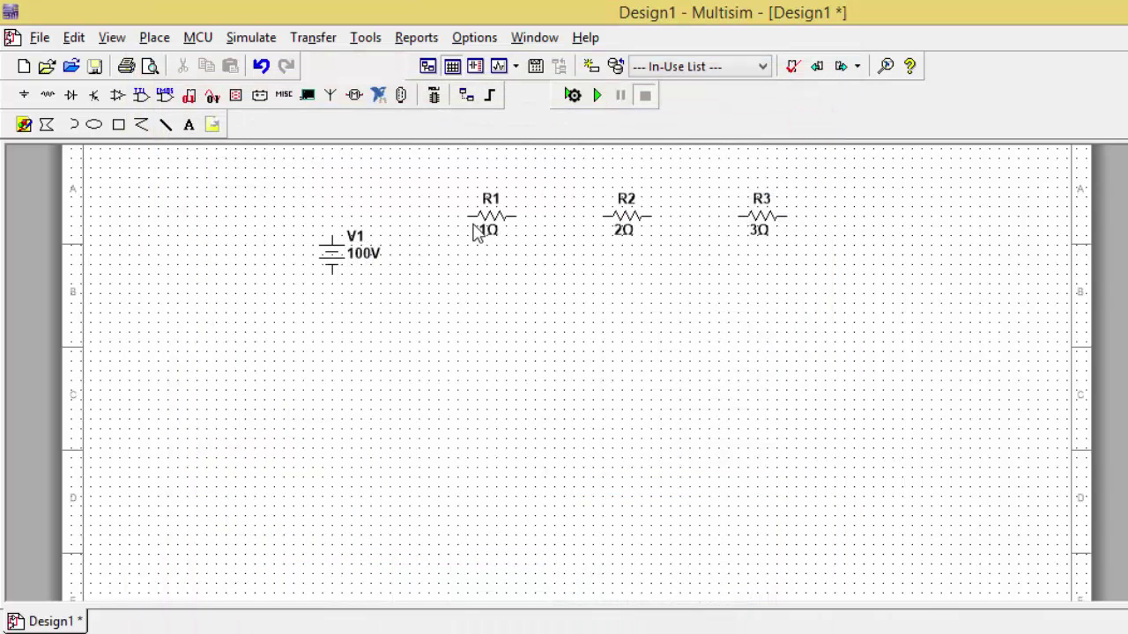
# - Wire the upper terminal of V1 to R1, R1 to R2, and R2 to R3 in series
pyautogui.click(333, 236)
pyautogui.click(466, 215)
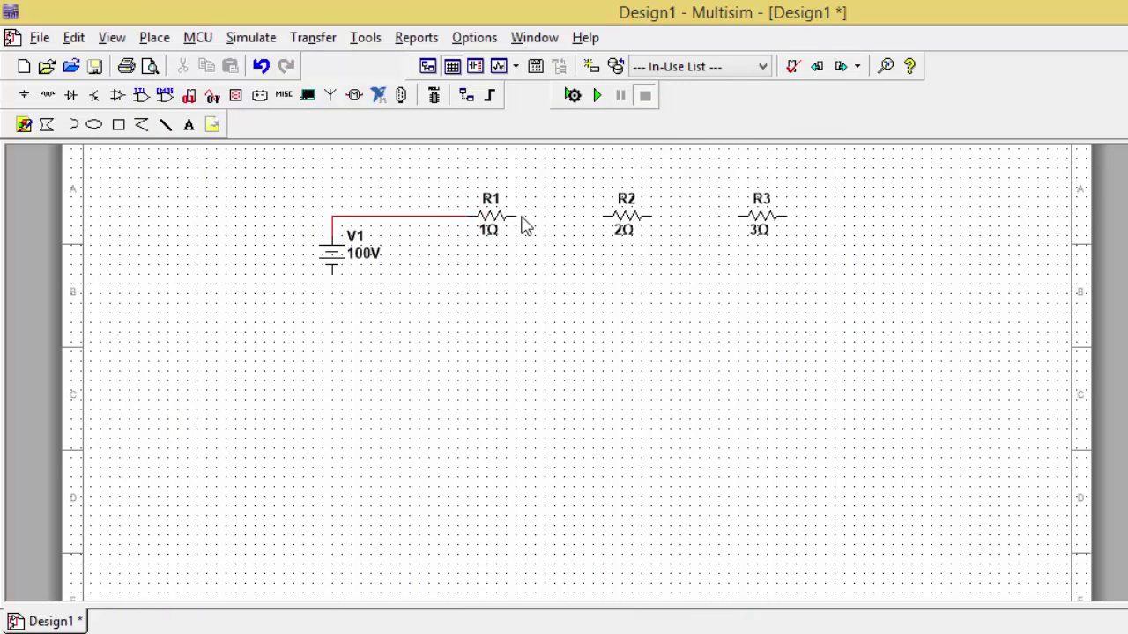
pyautogui.click(518, 215)
pyautogui.click(603, 215)
pyautogui.click(653, 216)
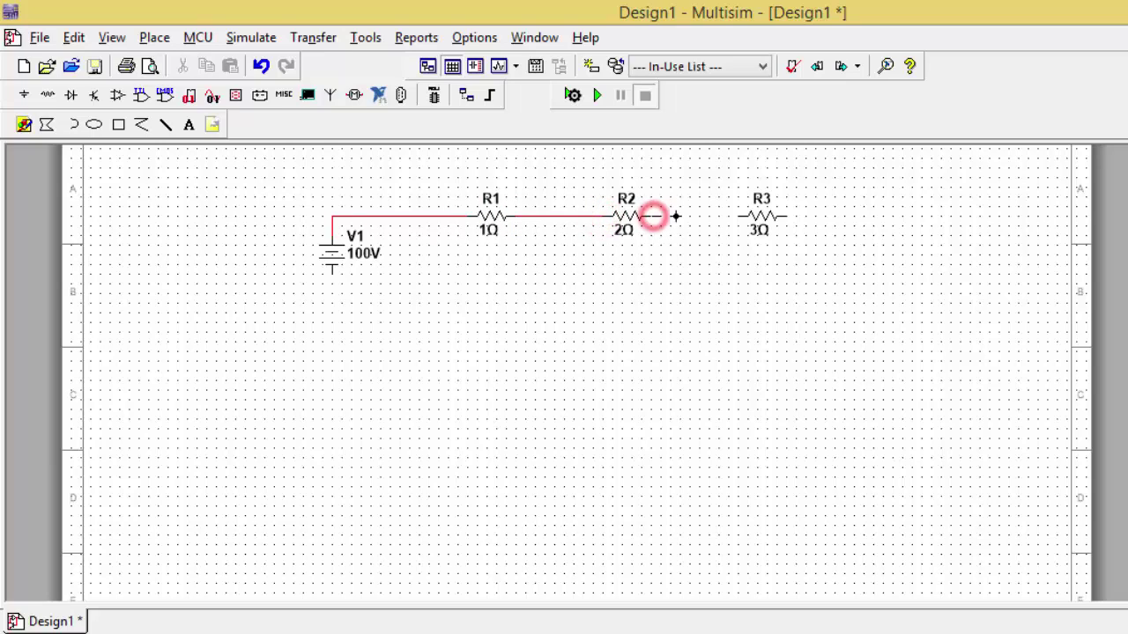
pyautogui.click(738, 217)
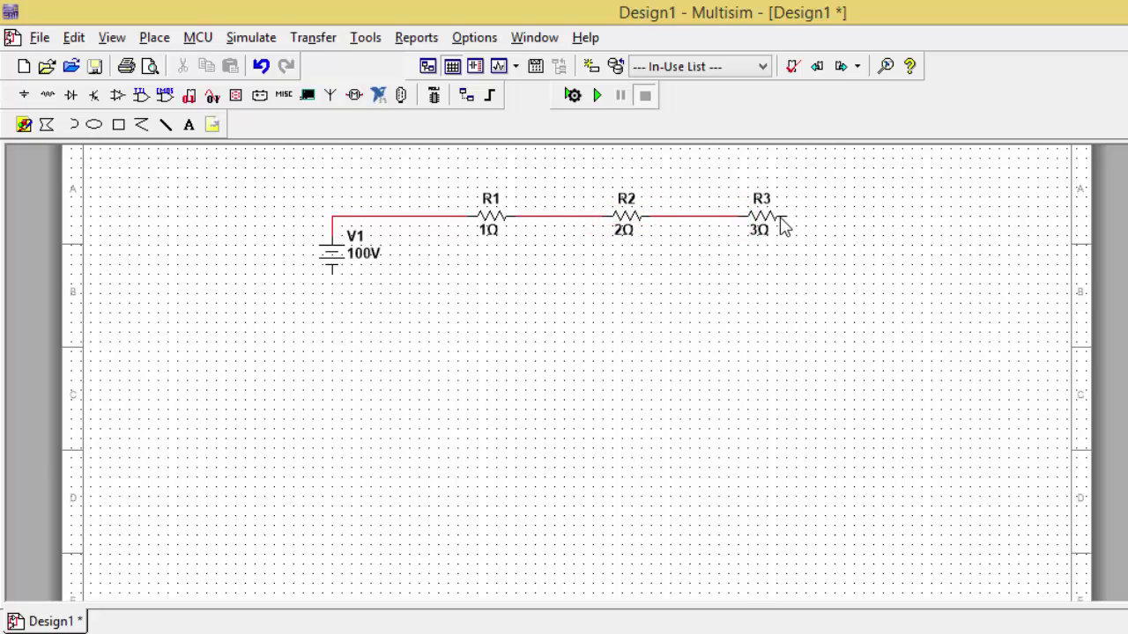
# - Close the loop with a wire from R3's free end, down and back beneath the resistors to V1's lower terminal
pyautogui.click(785, 217)
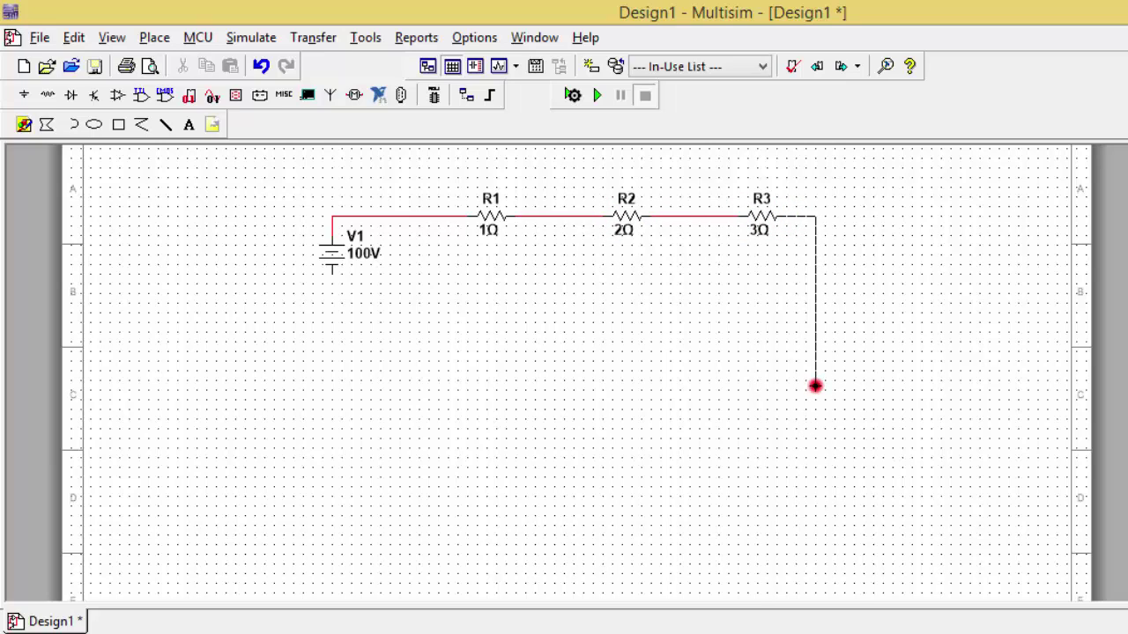
pyautogui.click(815, 386)
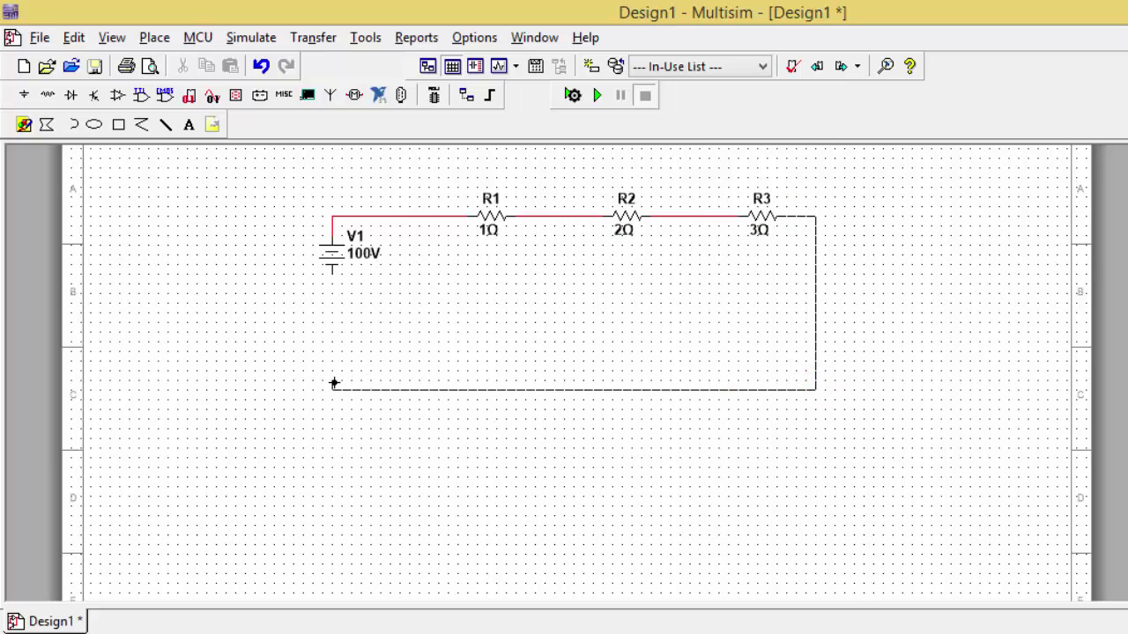
pyautogui.click(334, 385)
pyautogui.click(332, 274)
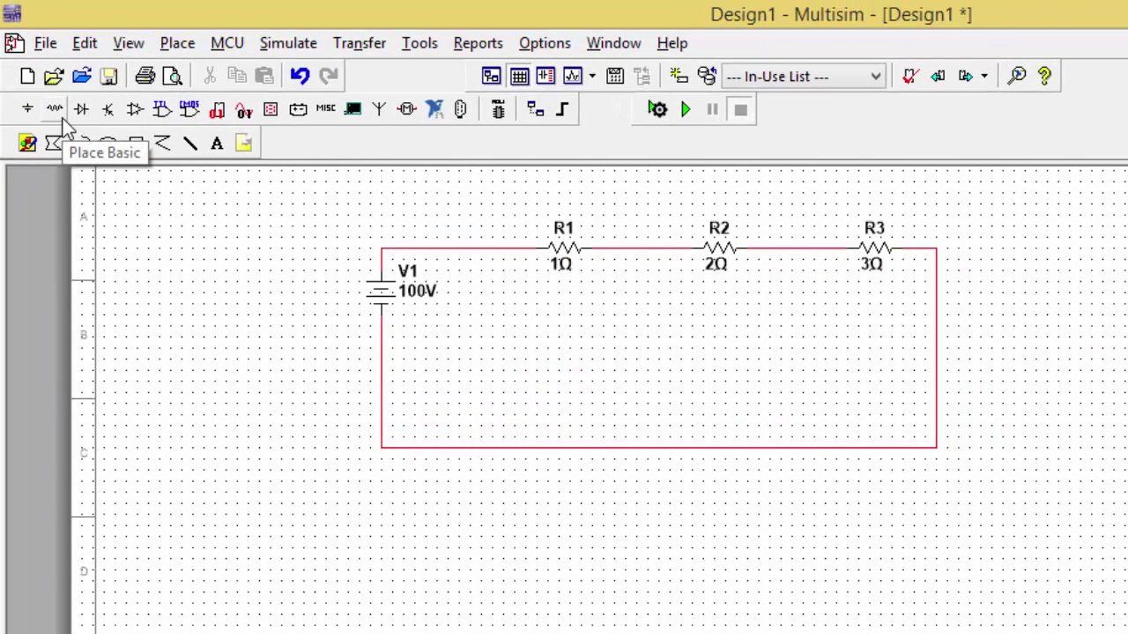
# - Place a GROUND component from the Sources group on the bottom wire of the circuit, connected to it
pyautogui.click(61, 118)
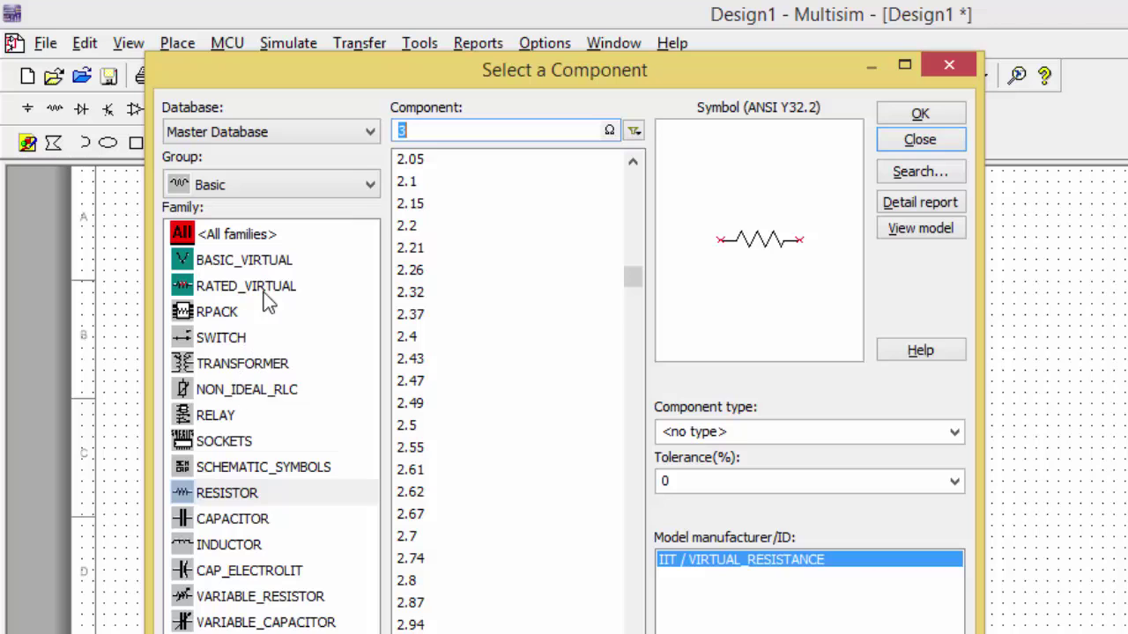
pyautogui.click(251, 179)
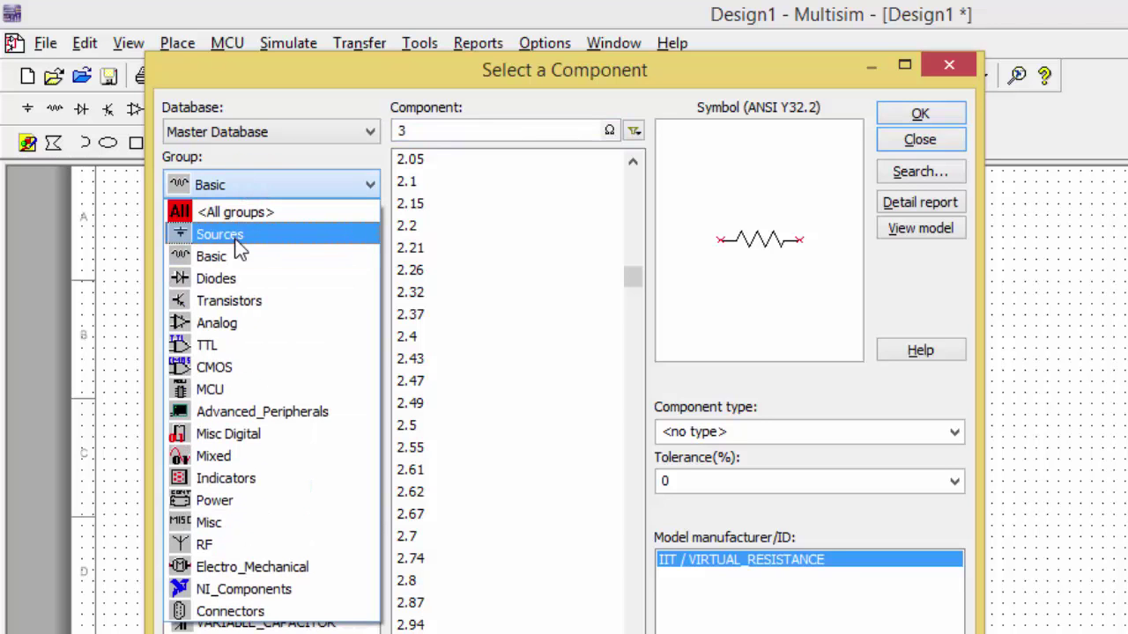
pyautogui.click(237, 234)
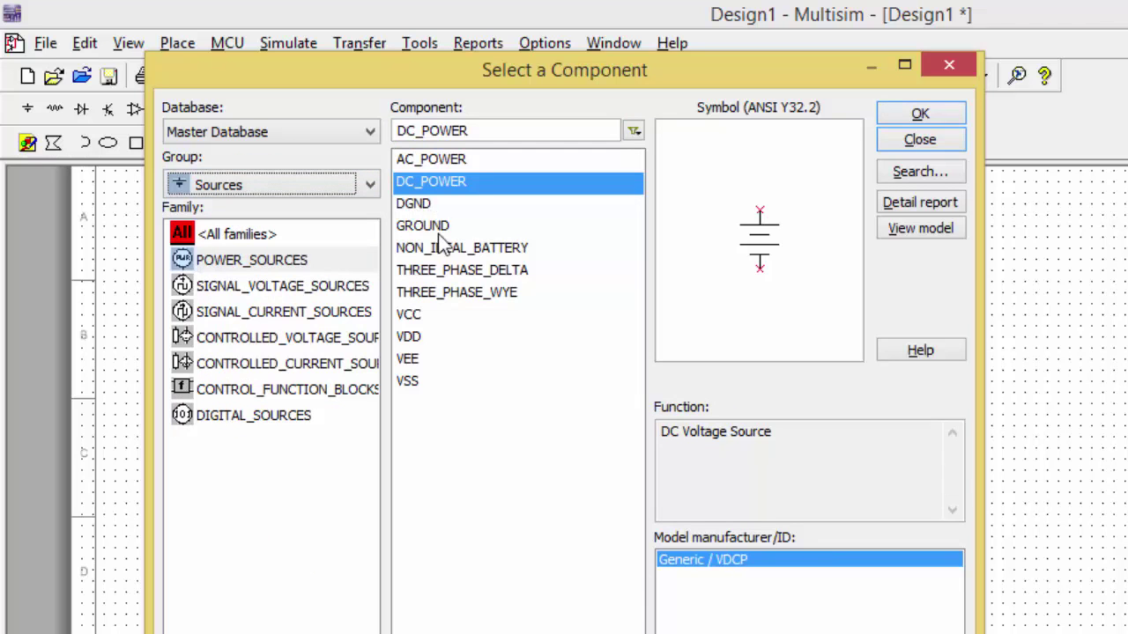
pyautogui.click(425, 228)
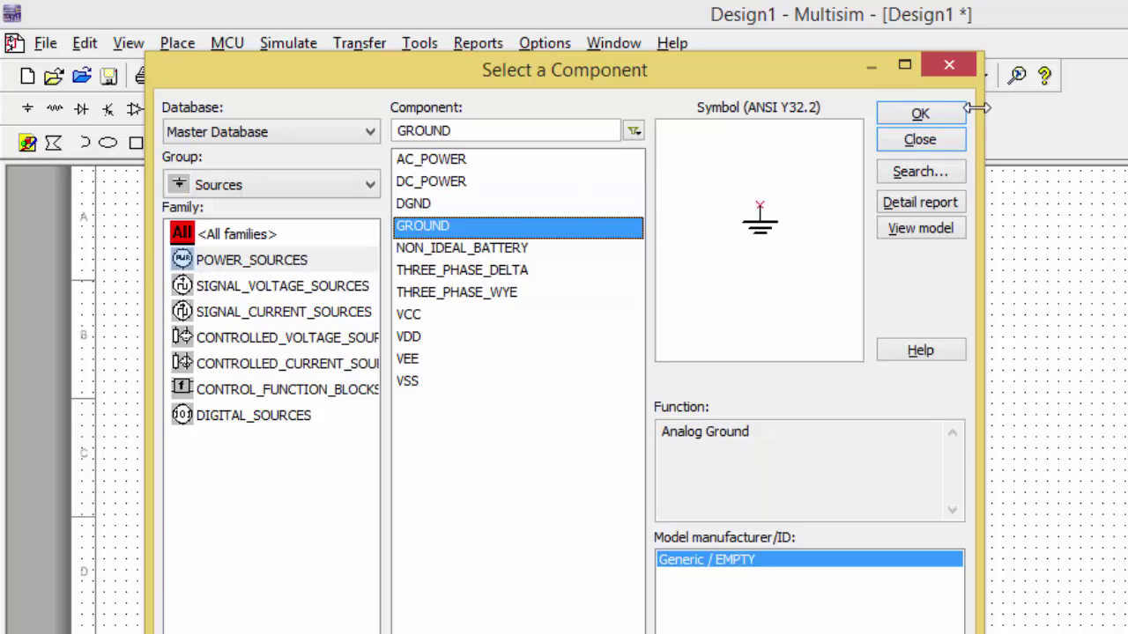
pyautogui.click(933, 115)
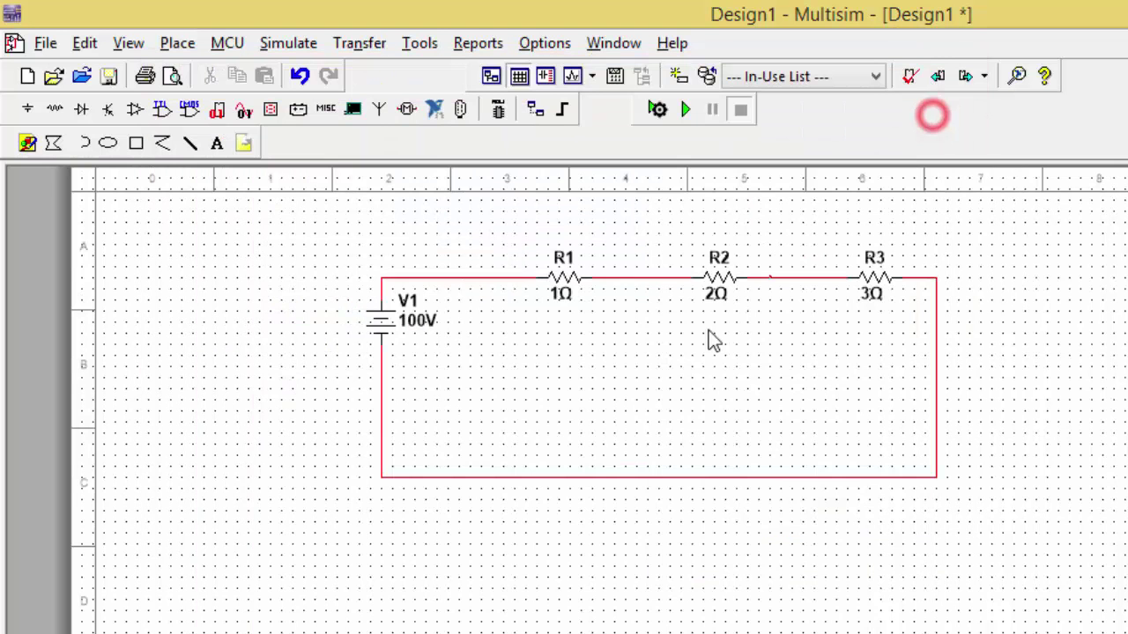
pyautogui.click(689, 484)
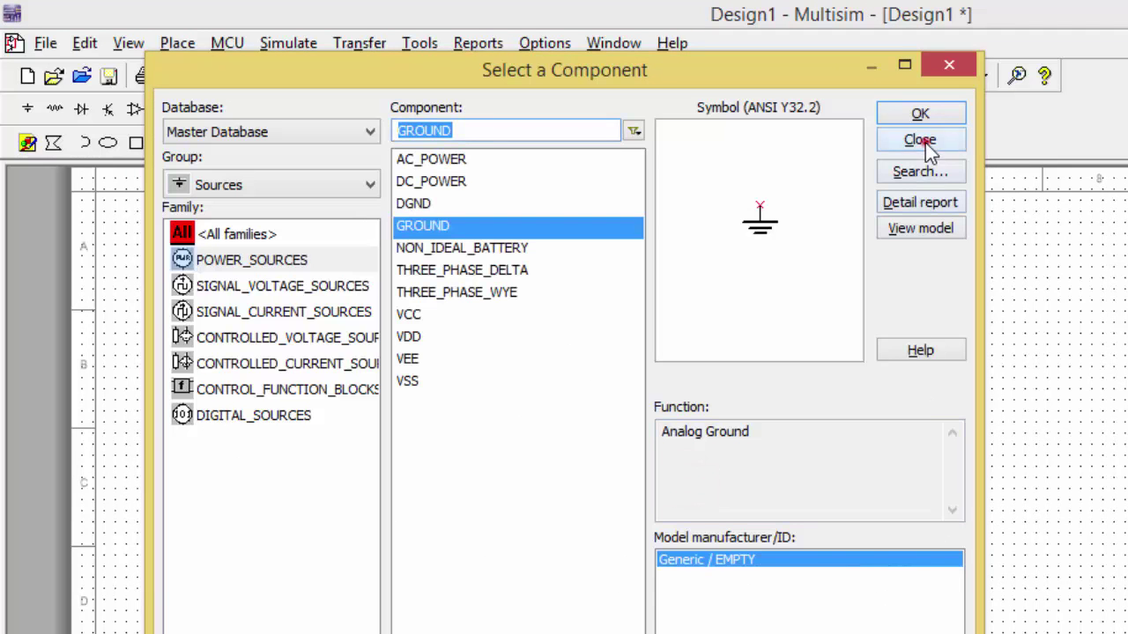
pyautogui.click(921, 141)
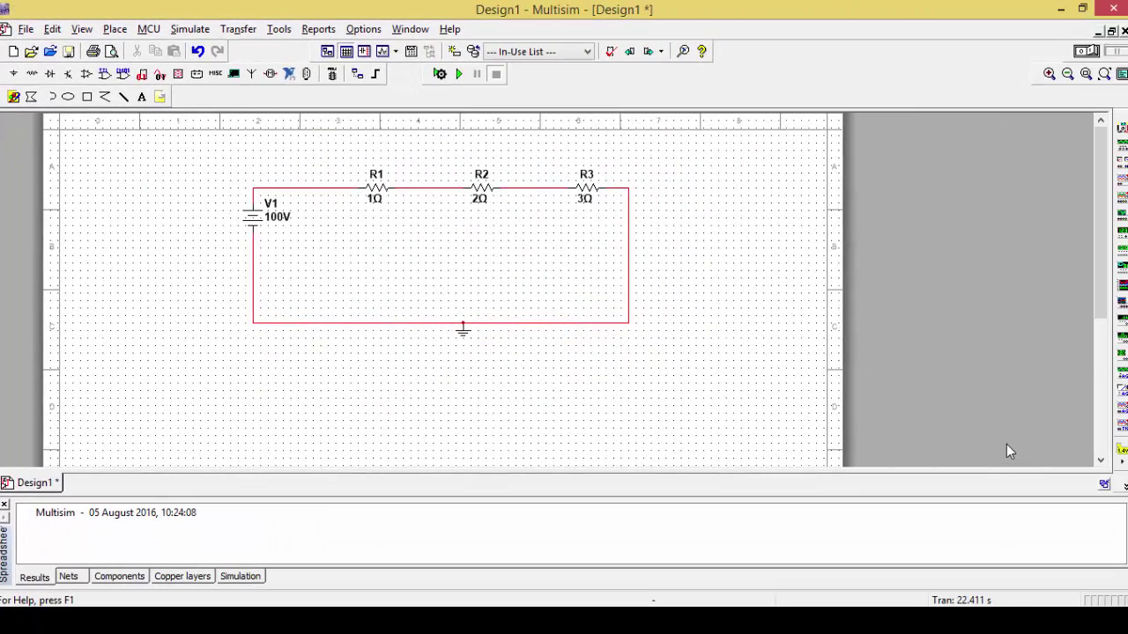
# - Place a multimeter just outside the circuit's right-hand wire, beside the loop
pyautogui.click(1121, 131)
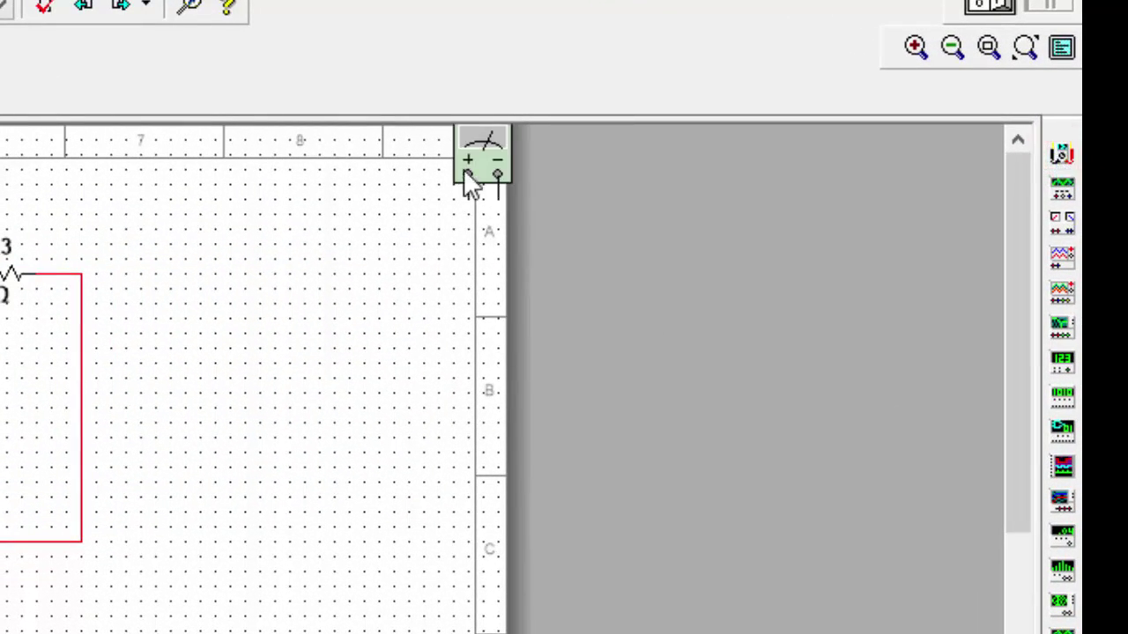
pyautogui.click(468, 157)
pyautogui.moveTo(407, 216); pyautogui.dragTo(158, 410)
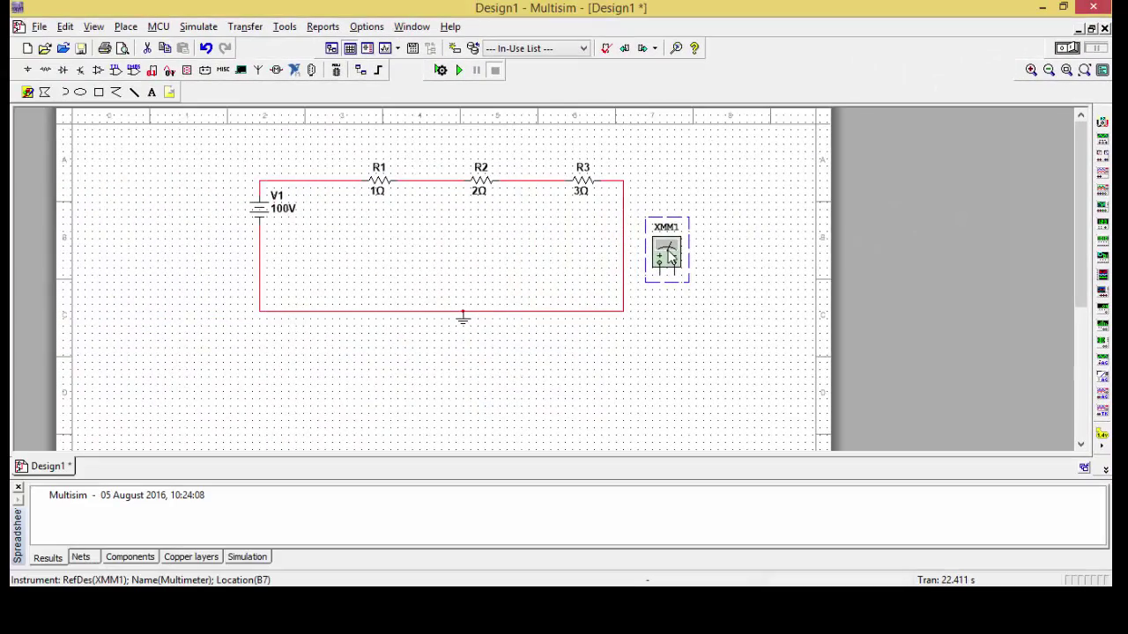
# - Set multimeter XMM1 to measure DC current in amperes
pyautogui.doubleClick(669, 254)
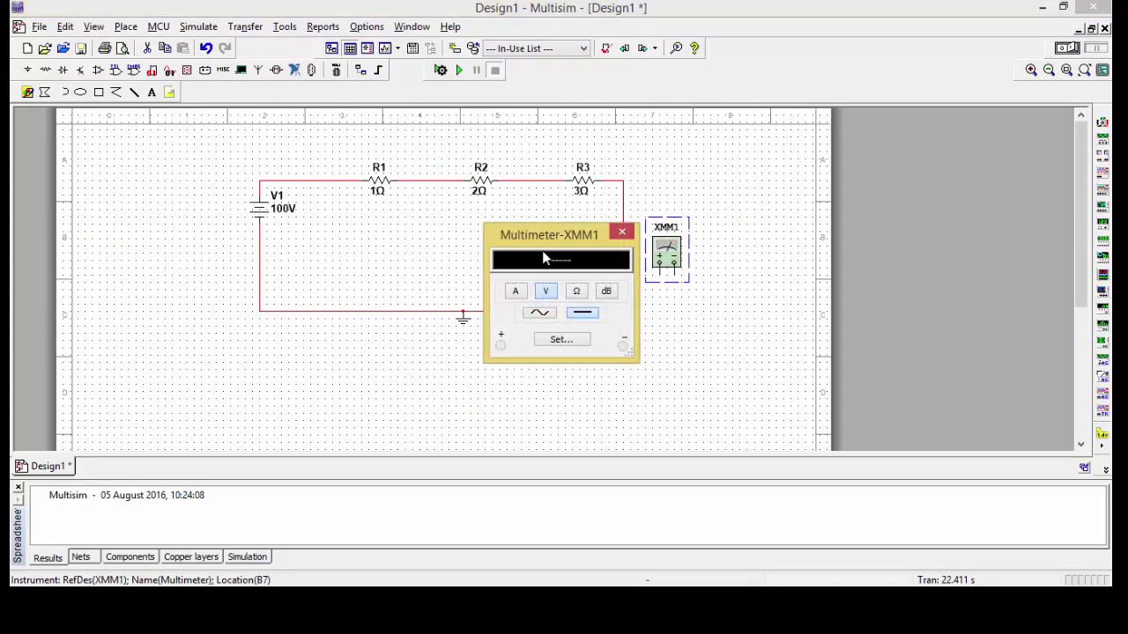
pyautogui.click(581, 313)
pyautogui.click(517, 293)
pyautogui.click(622, 233)
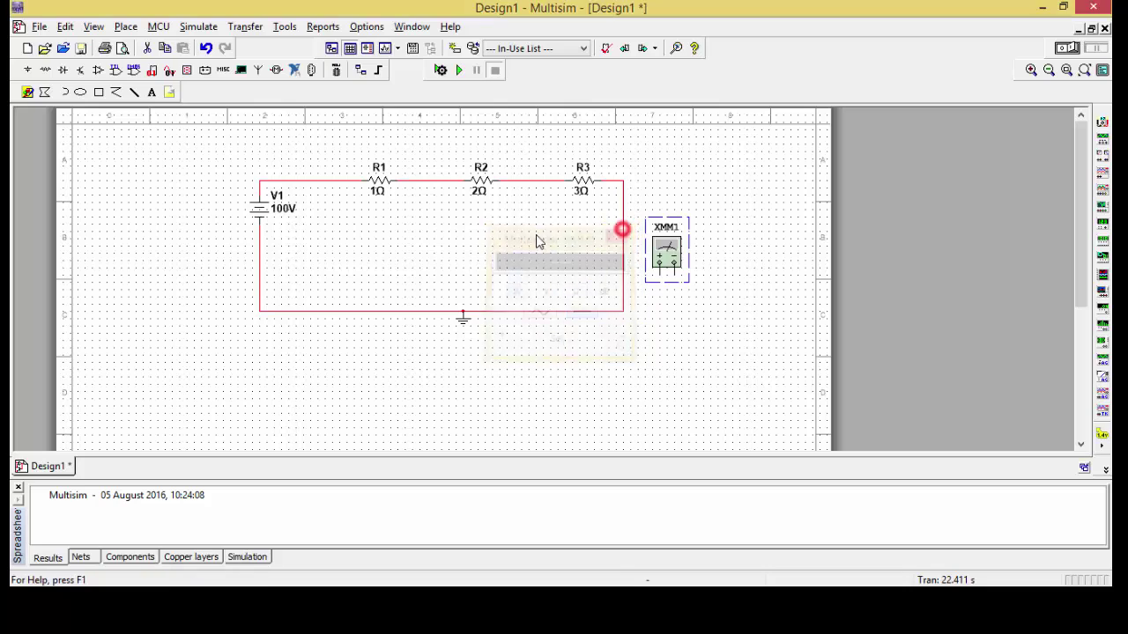
# - Replace the wire between V1 and R1 with XMM1 in series, its plus terminal to V1 and its minus terminal to R1
pyautogui.click(328, 181)
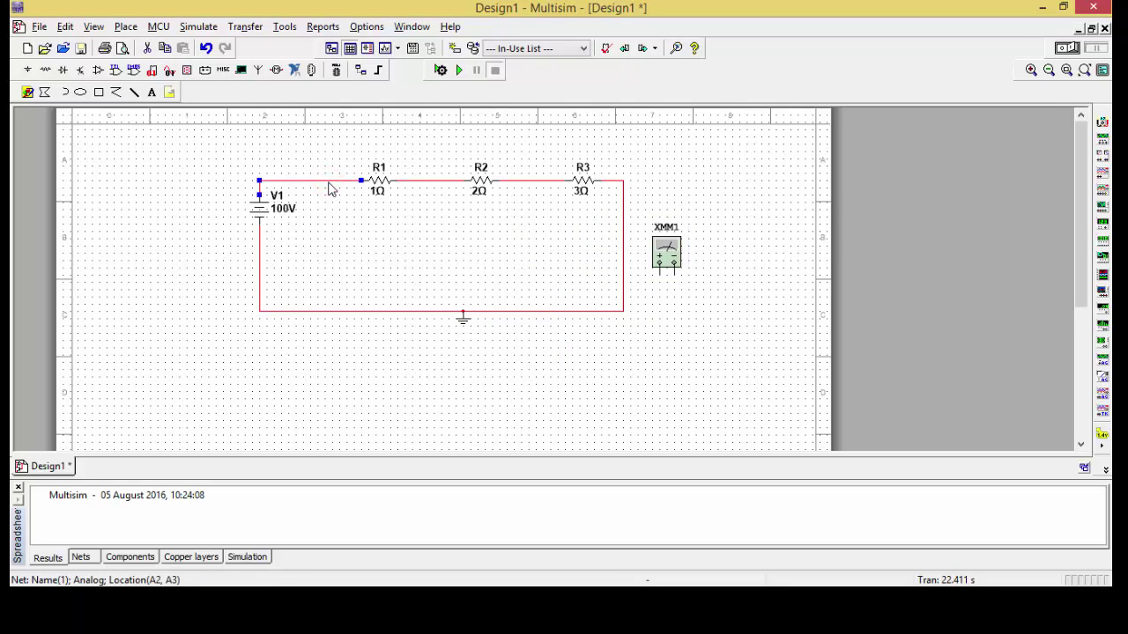
pyautogui.press('Delete')
pyautogui.click(660, 276)
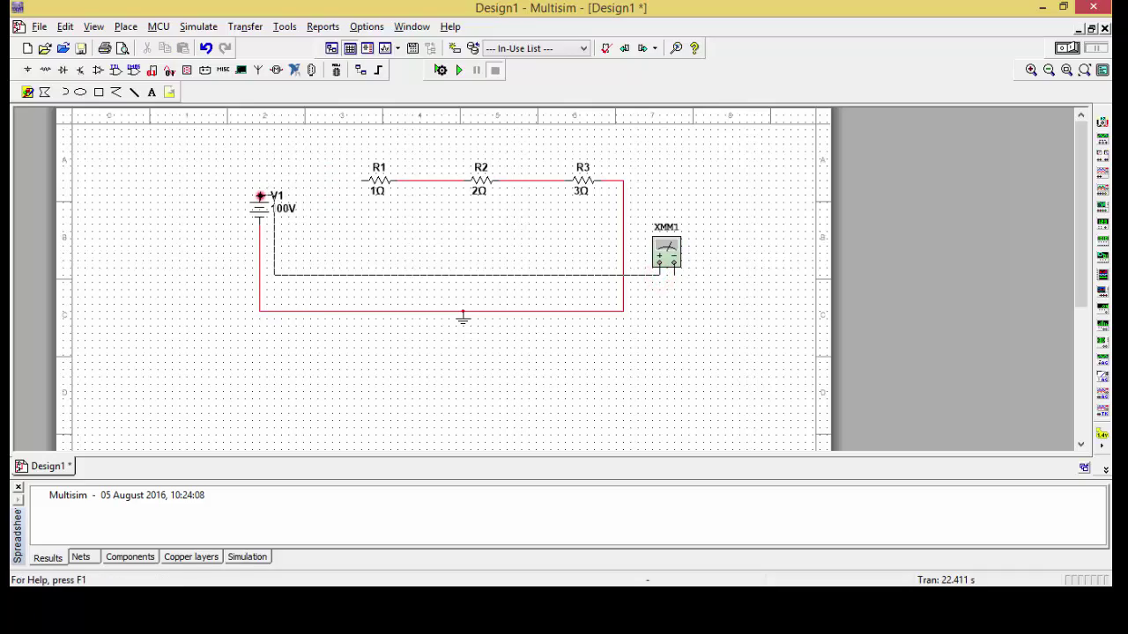
pyautogui.click(260, 195)
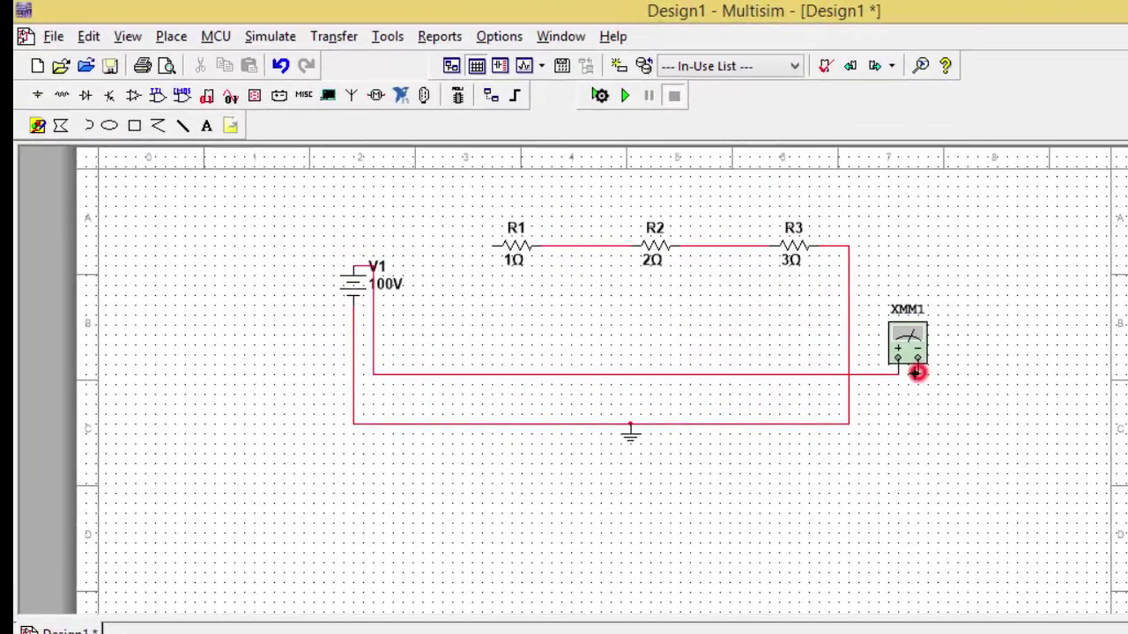
pyautogui.click(916, 372)
pyautogui.click(493, 248)
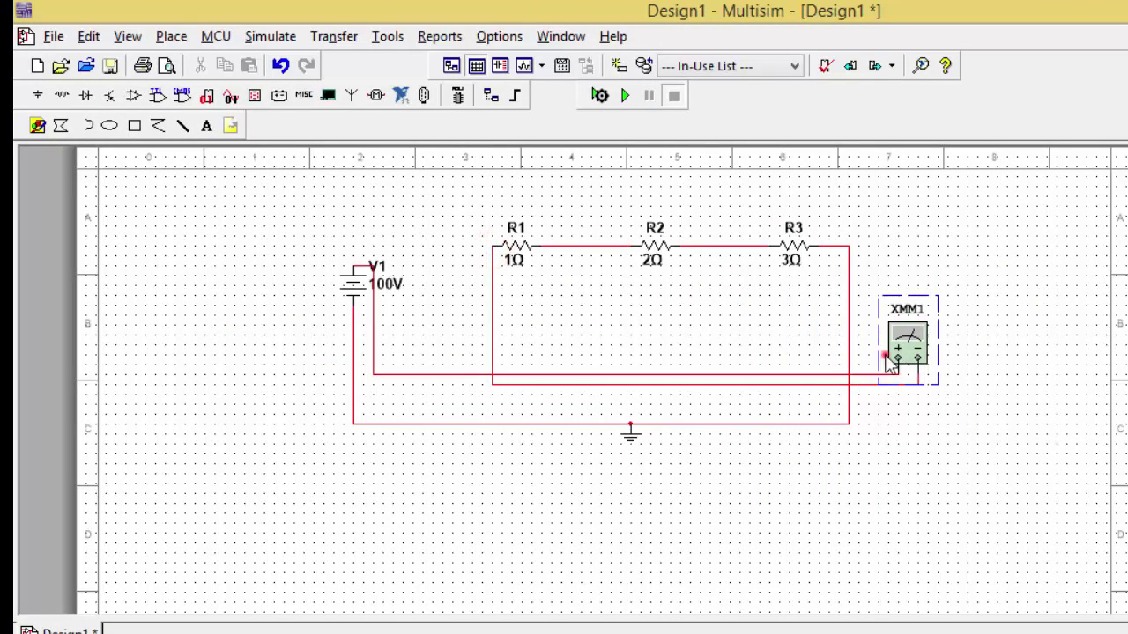
# - Move XMM1 above the gap between V1 and R1, and reposition its readout window below the circuit
pyautogui.moveTo(889, 366); pyautogui.dragTo(427, 217)
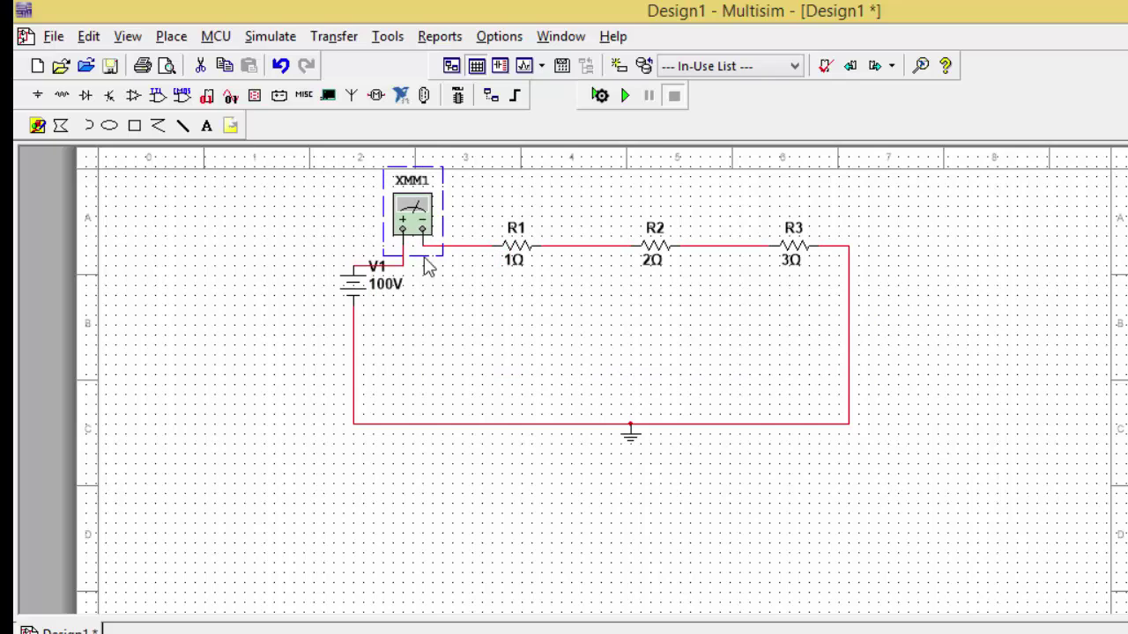
pyautogui.doubleClick(425, 215)
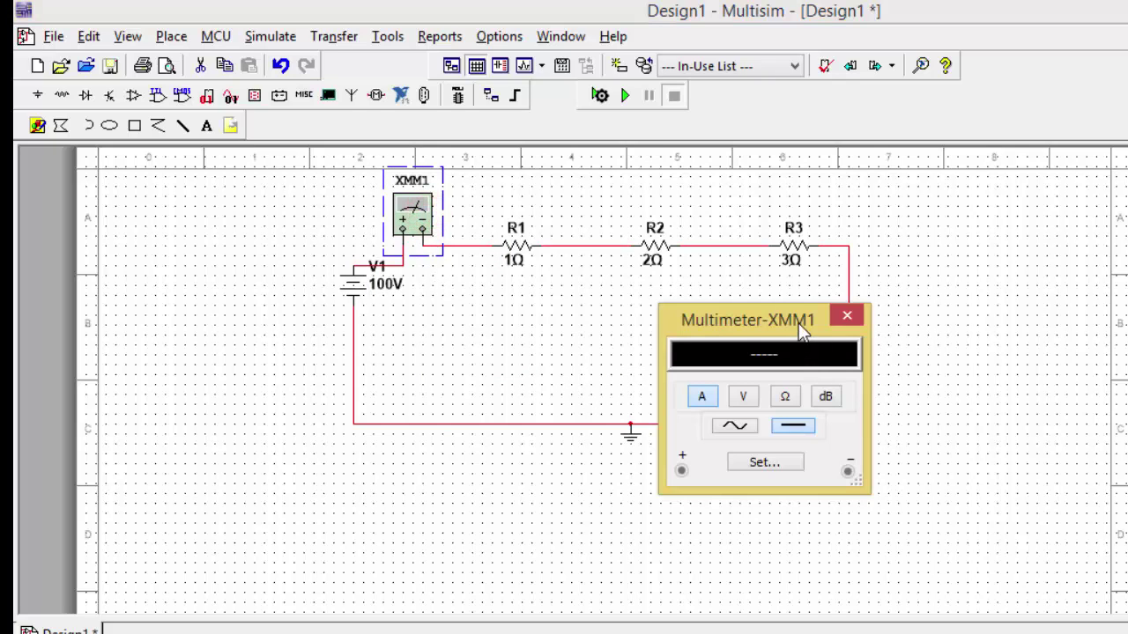
pyautogui.moveTo(802, 330); pyautogui.dragTo(793, 481)
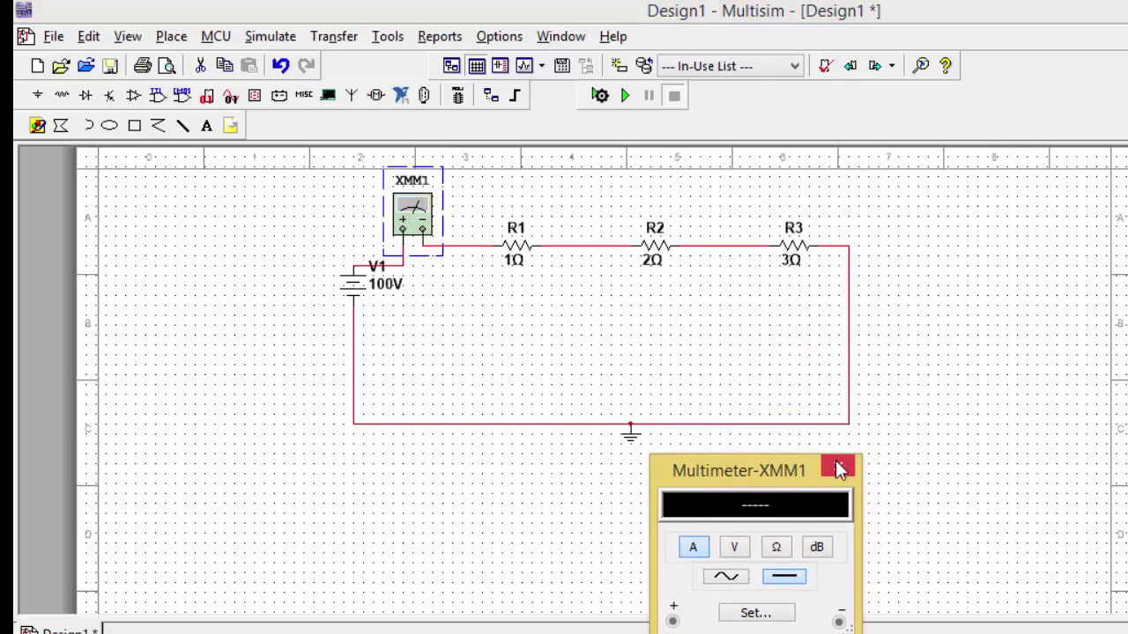
pyautogui.moveTo(414, 217); pyautogui.dragTo(404, 206)
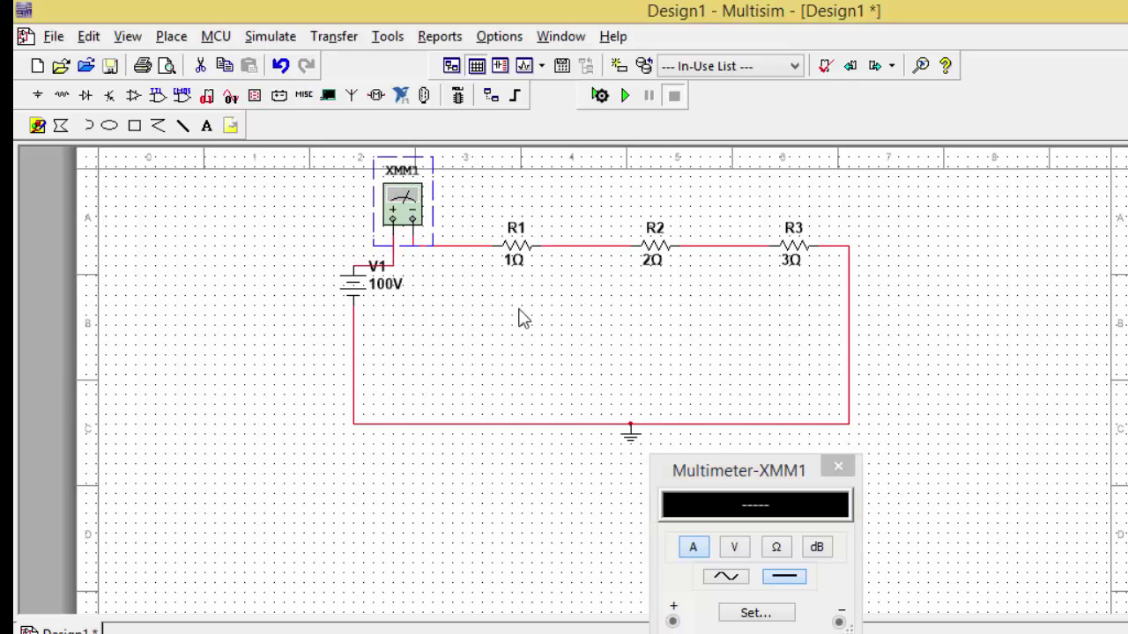
pyautogui.click(838, 466)
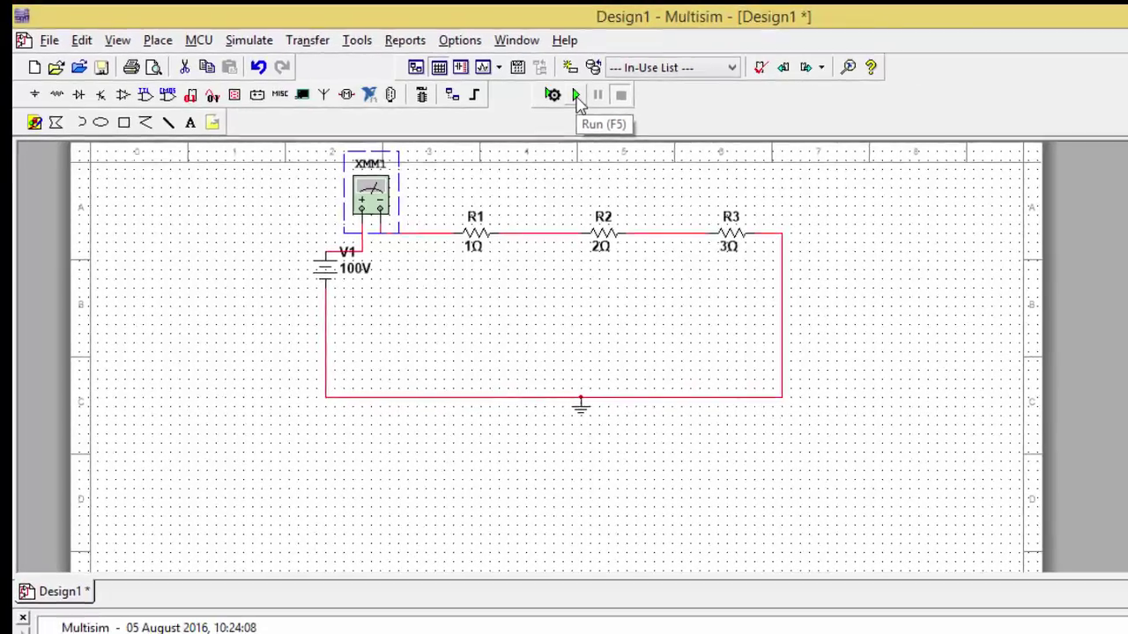
# - Simulate the circuit and read the series current on multimeter XMM1
pyautogui.click(625, 96)
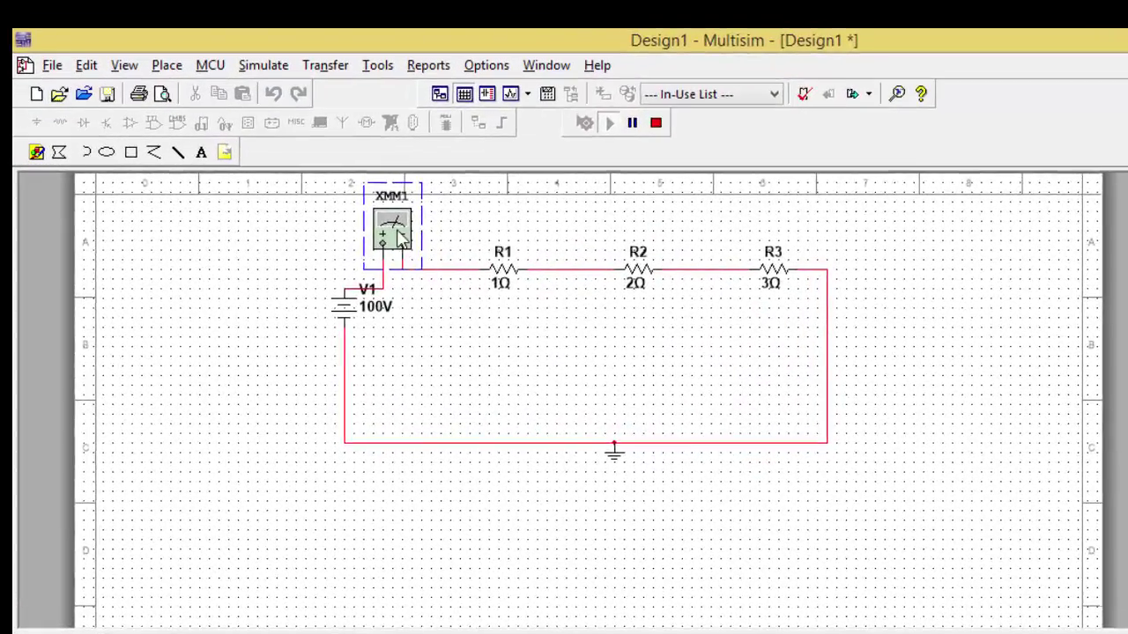
pyautogui.doubleClick(300, 175)
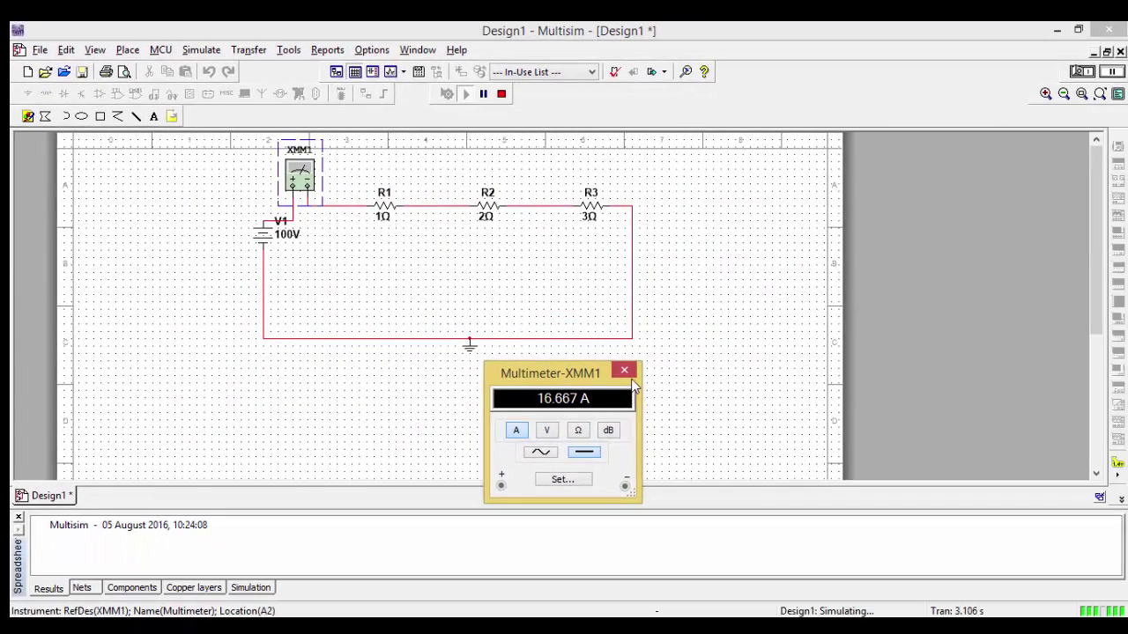
pyautogui.click(625, 371)
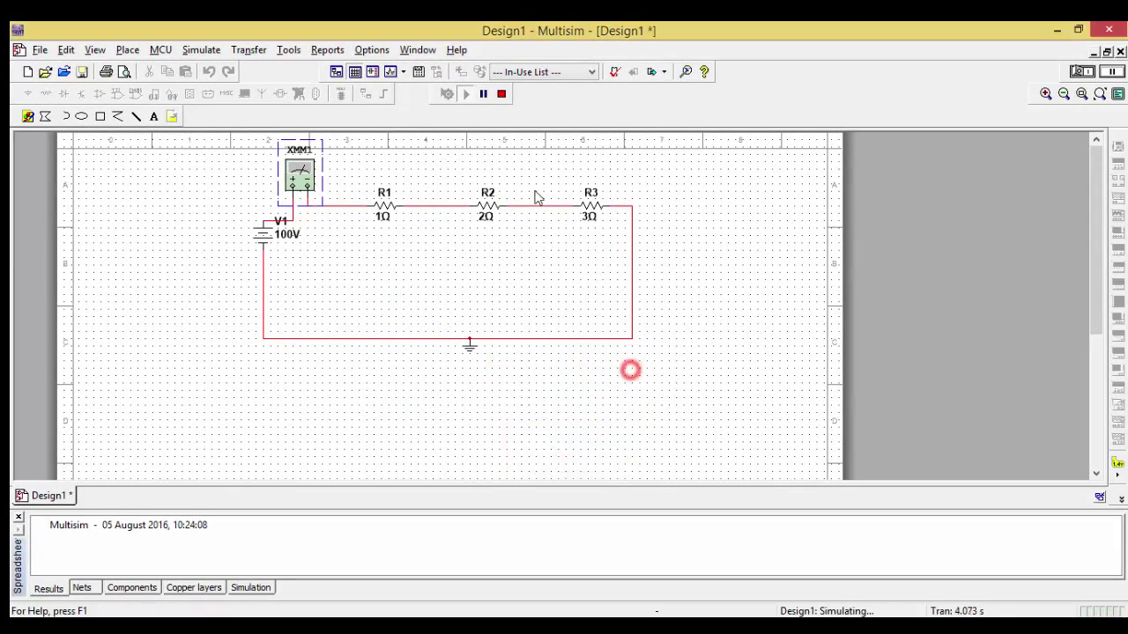
pyautogui.click(501, 93)
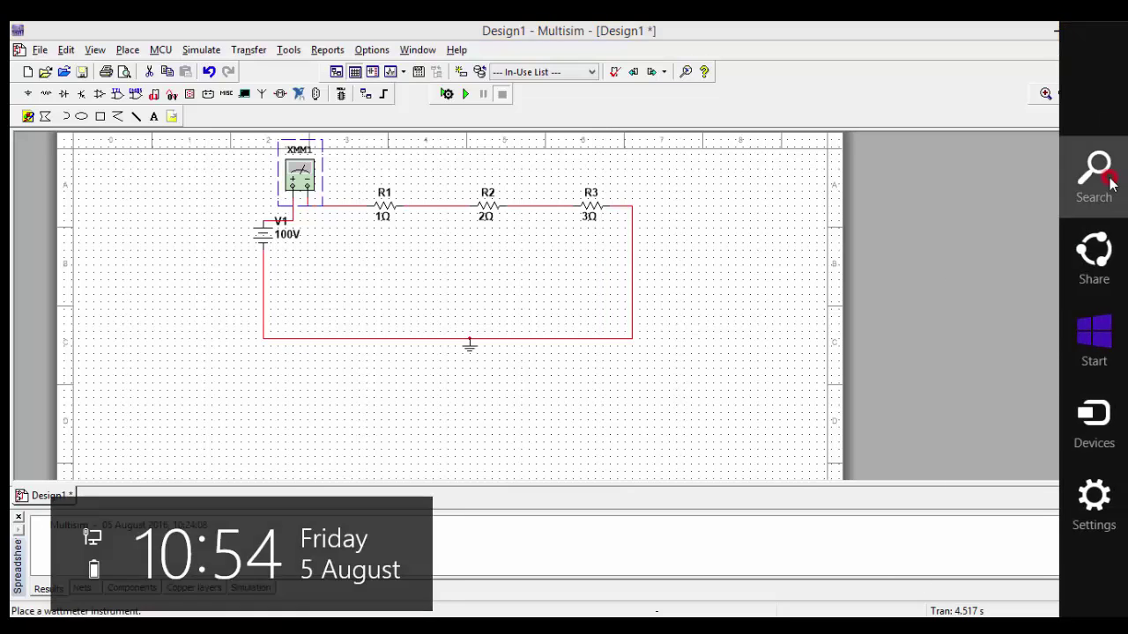
# - Search Windows for the Calculator and switch to it
pyautogui.click(1108, 181)
pyautogui.write('ca')
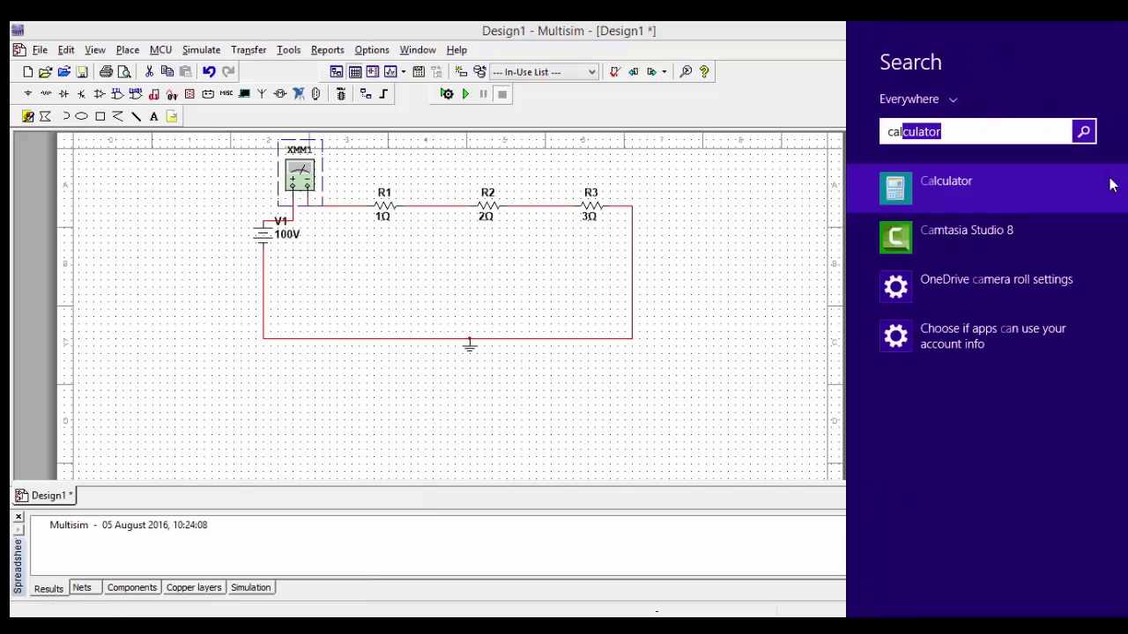
pyautogui.write('l')
pyautogui.click(930, 186)
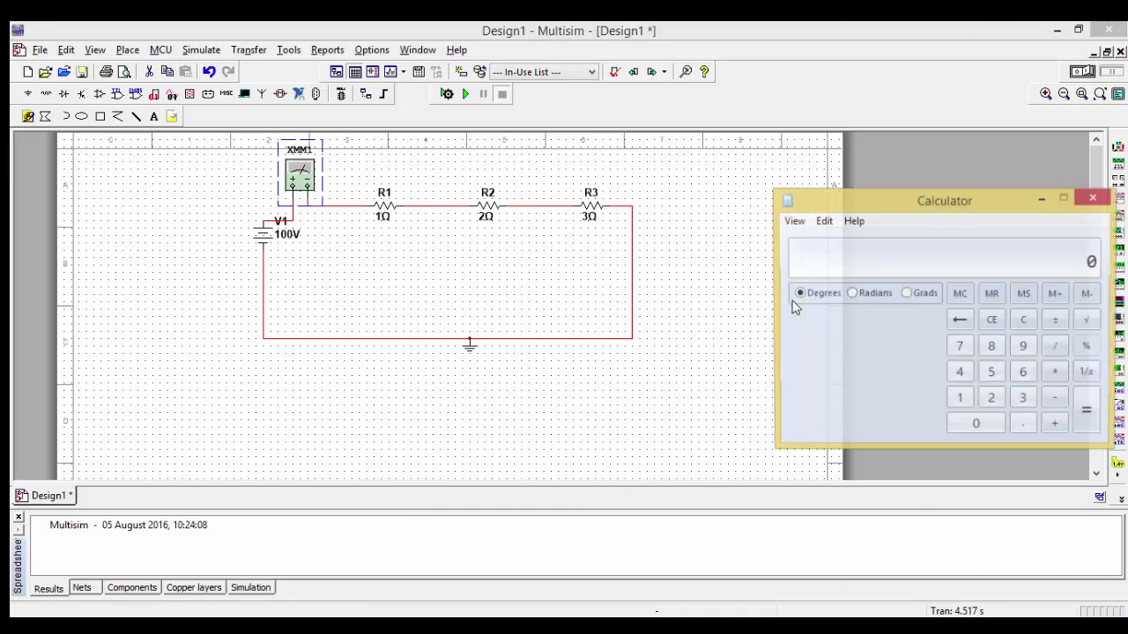
# - Compute 100 / 6 in the Calculator and compare the result with the current reading on XMM1
pyautogui.click(960, 399)
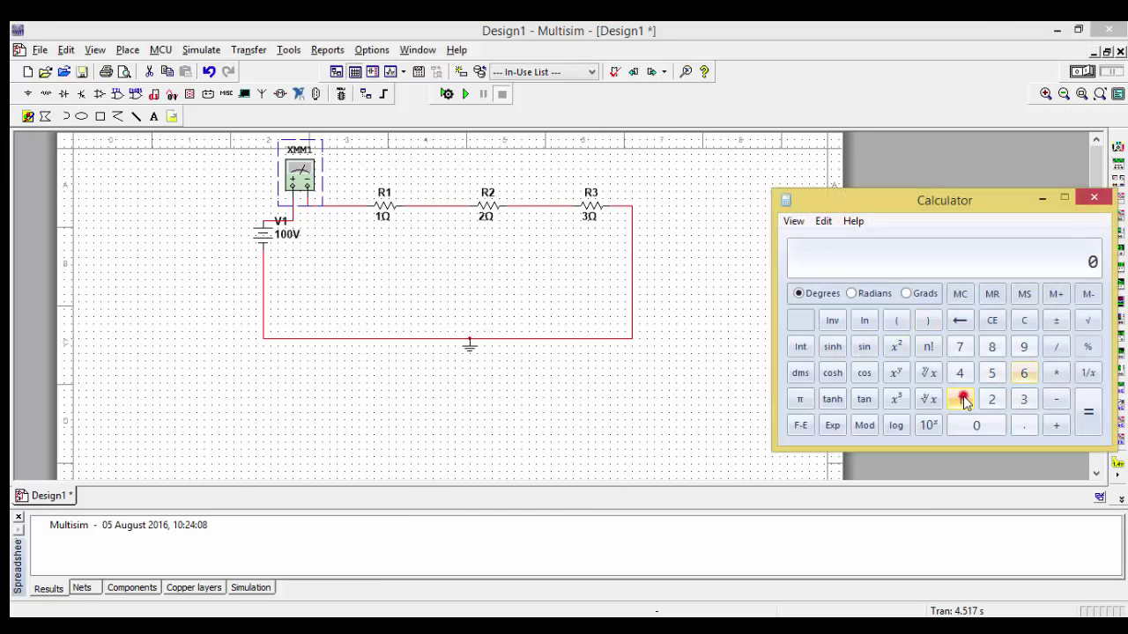
pyautogui.click(975, 425)
pyautogui.click(974, 425)
pyautogui.click(1055, 346)
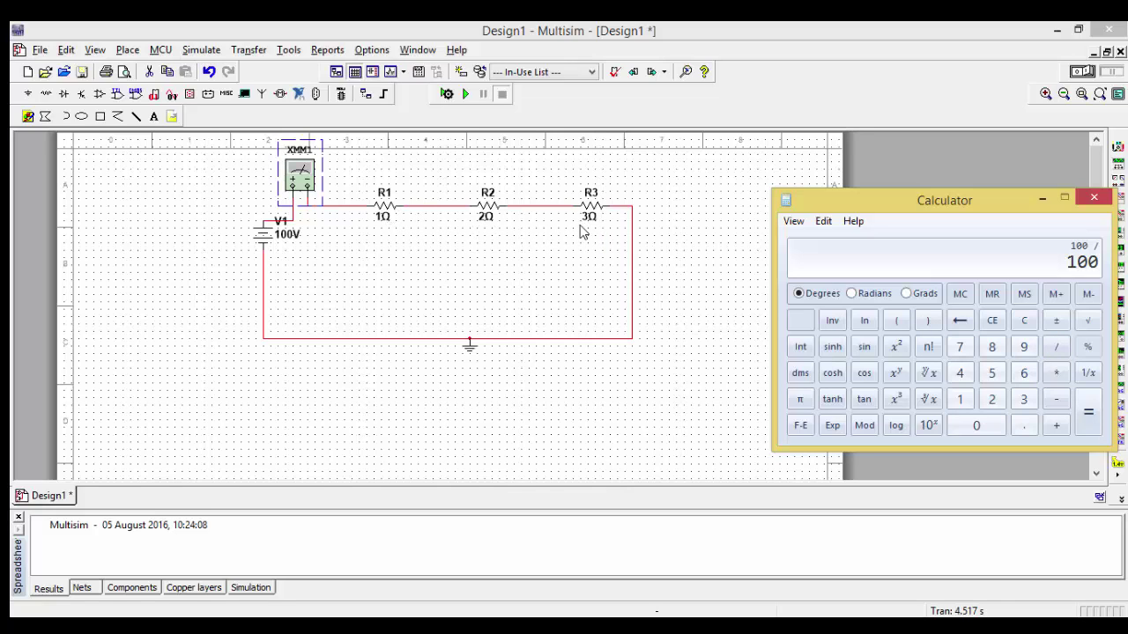
pyautogui.click(1025, 372)
pyautogui.click(1089, 411)
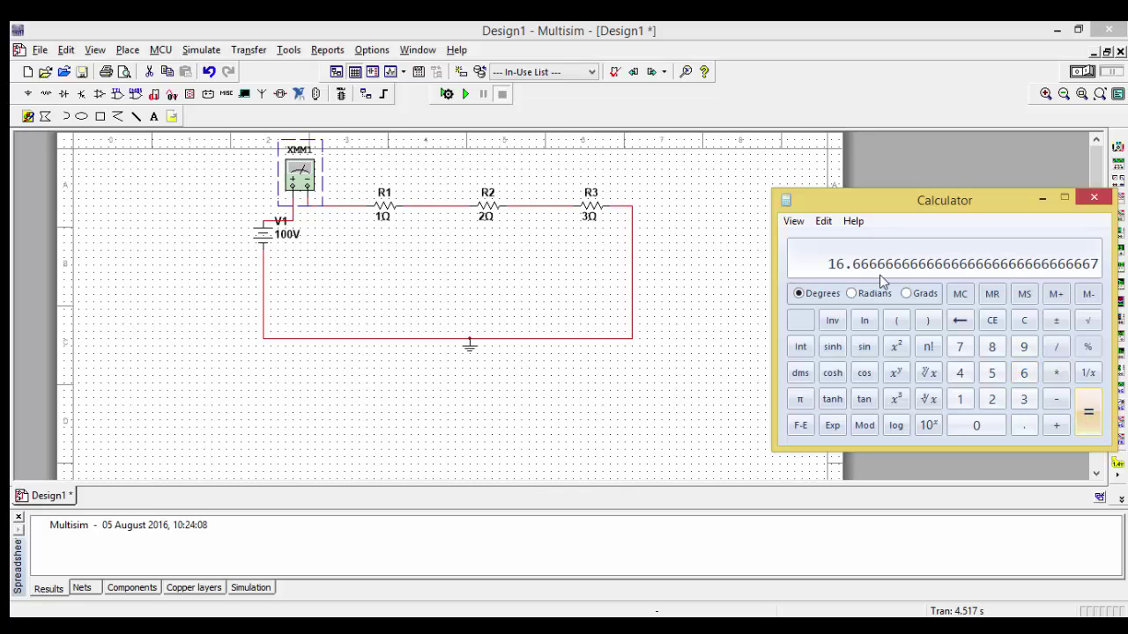
pyautogui.doubleClick(299, 176)
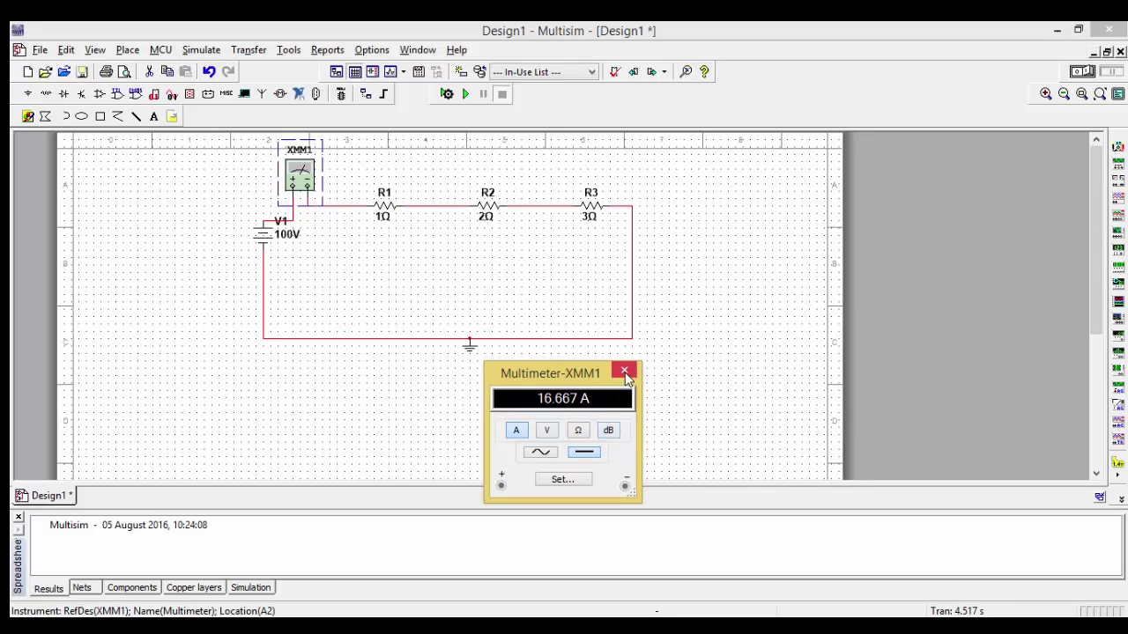
pyautogui.click(624, 374)
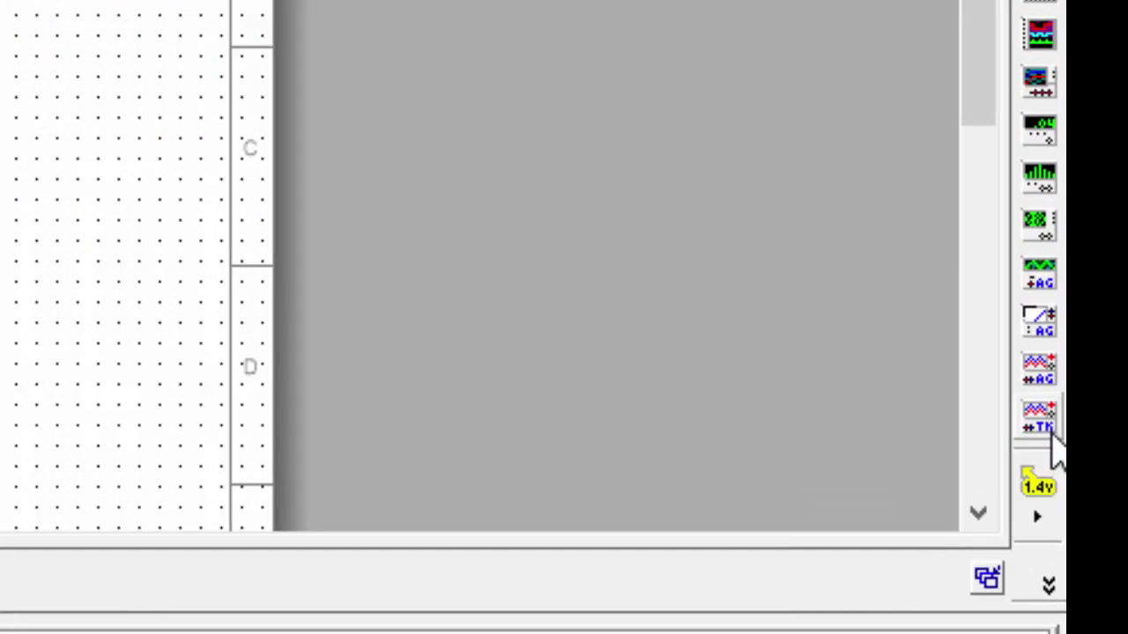
# - Place a Tektronix oscilloscope below the lower-right corner of the circuit loop and switch its power on
pyautogui.click(1042, 419)
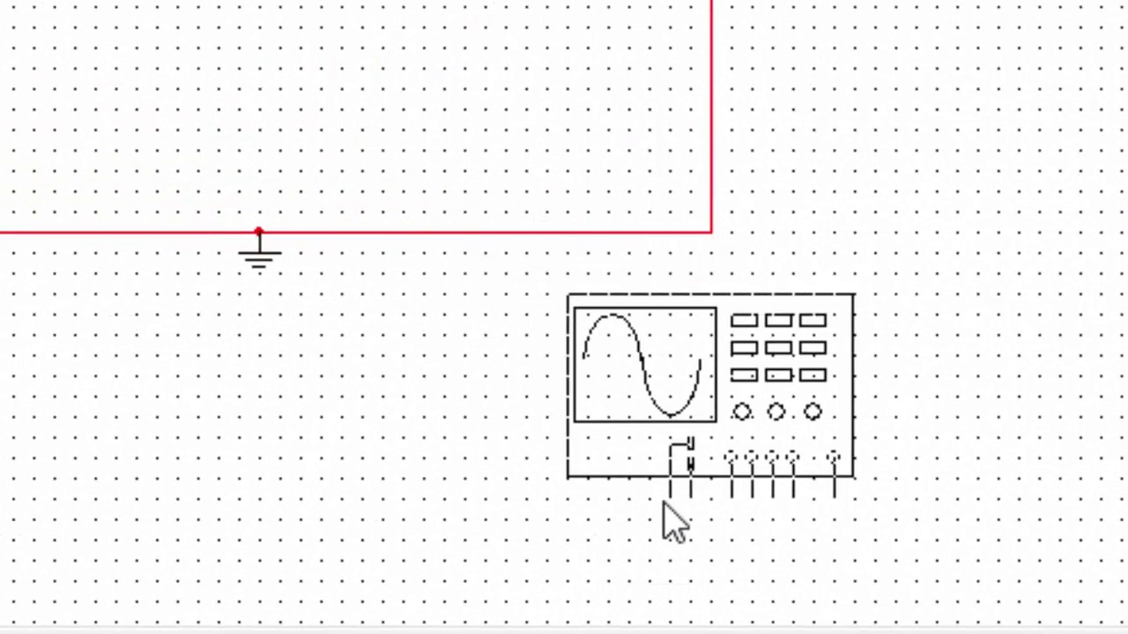
pyautogui.click(663, 500)
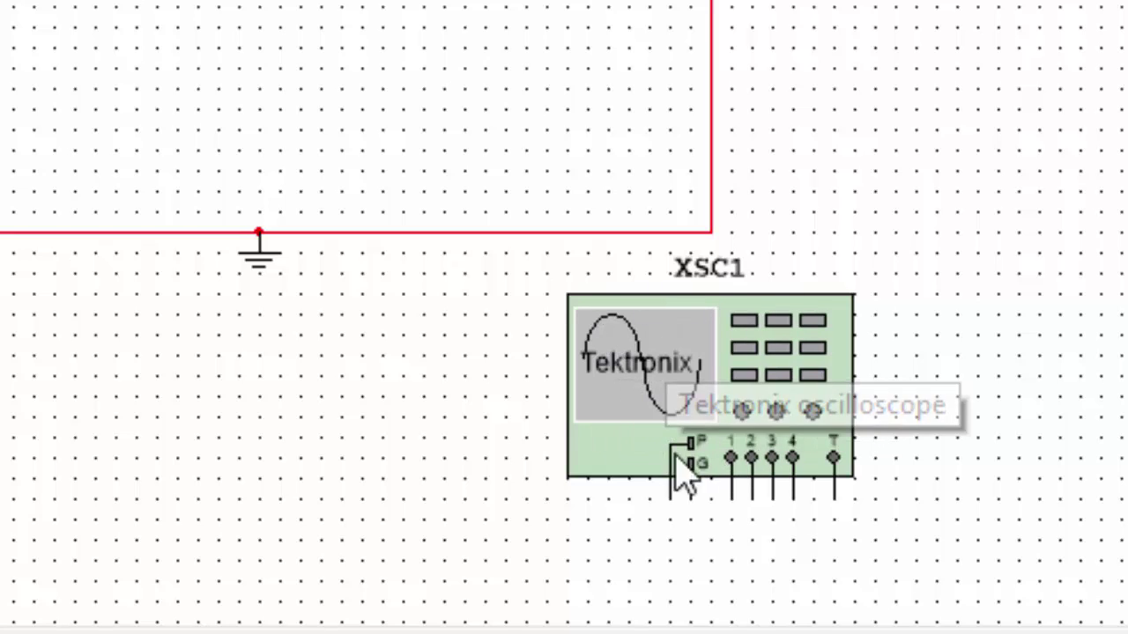
pyautogui.doubleClick(755, 370)
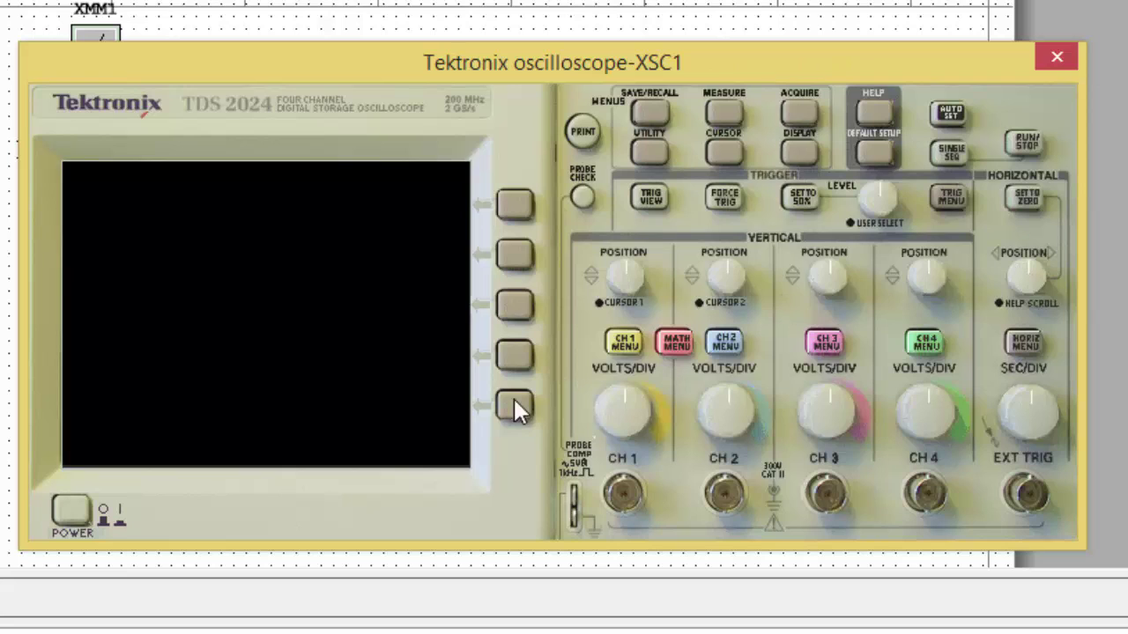
pyautogui.click(74, 516)
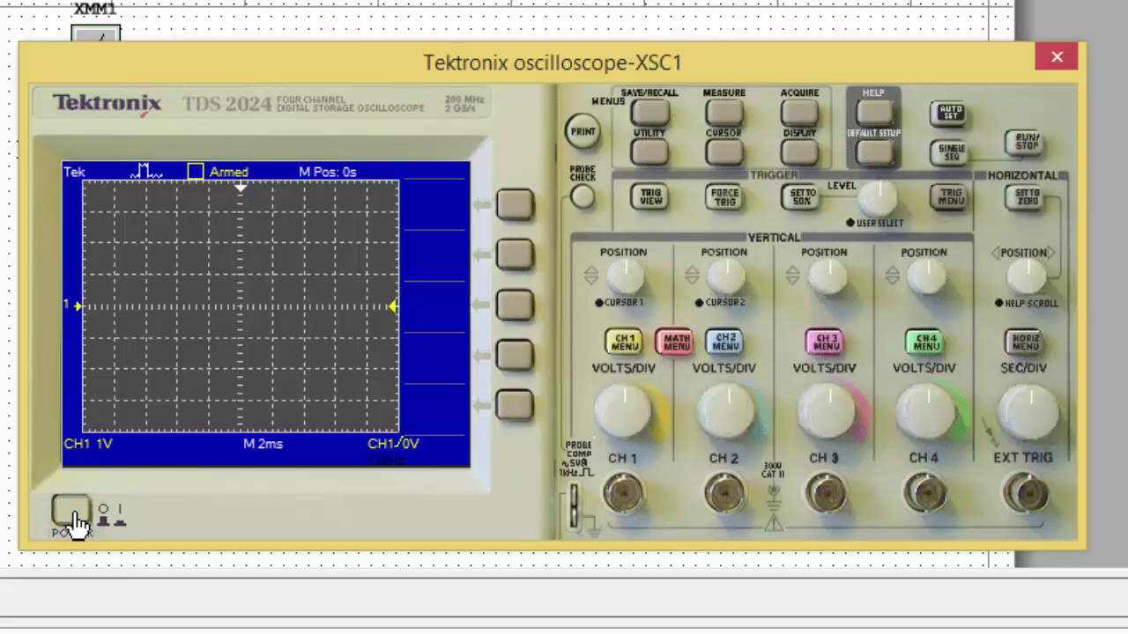
pyautogui.click(74, 516)
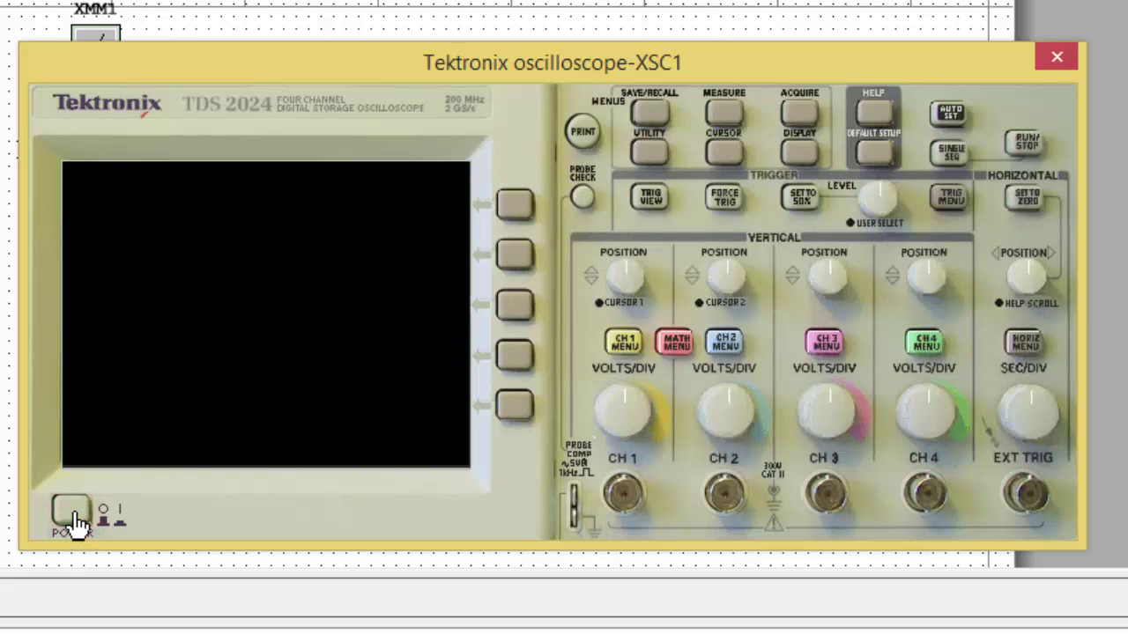
pyautogui.click(74, 517)
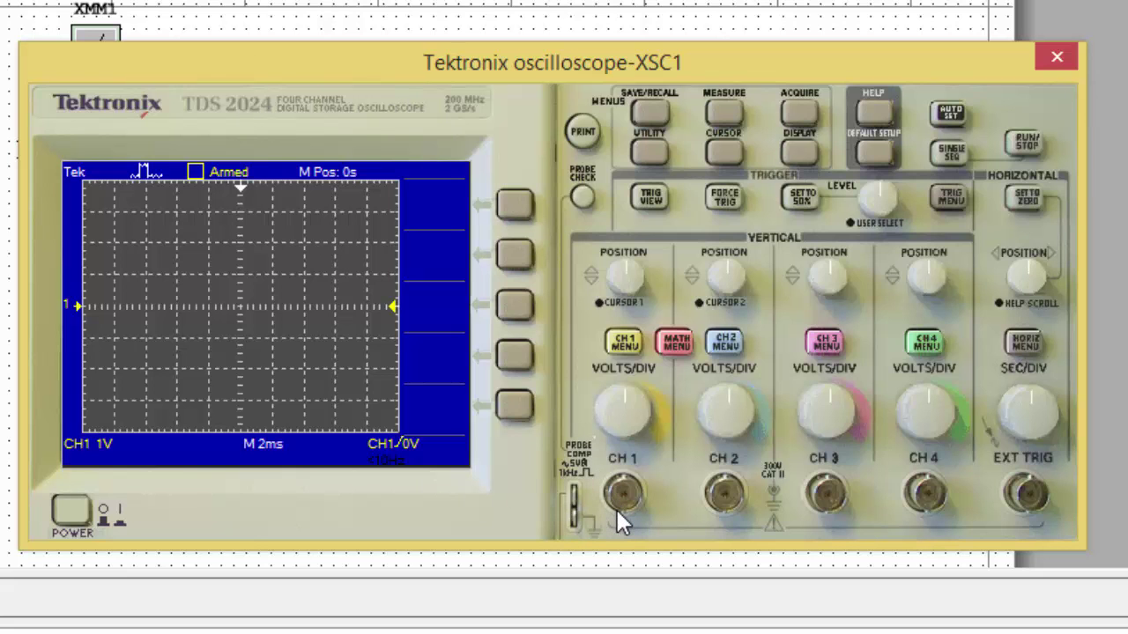
pyautogui.click(1058, 53)
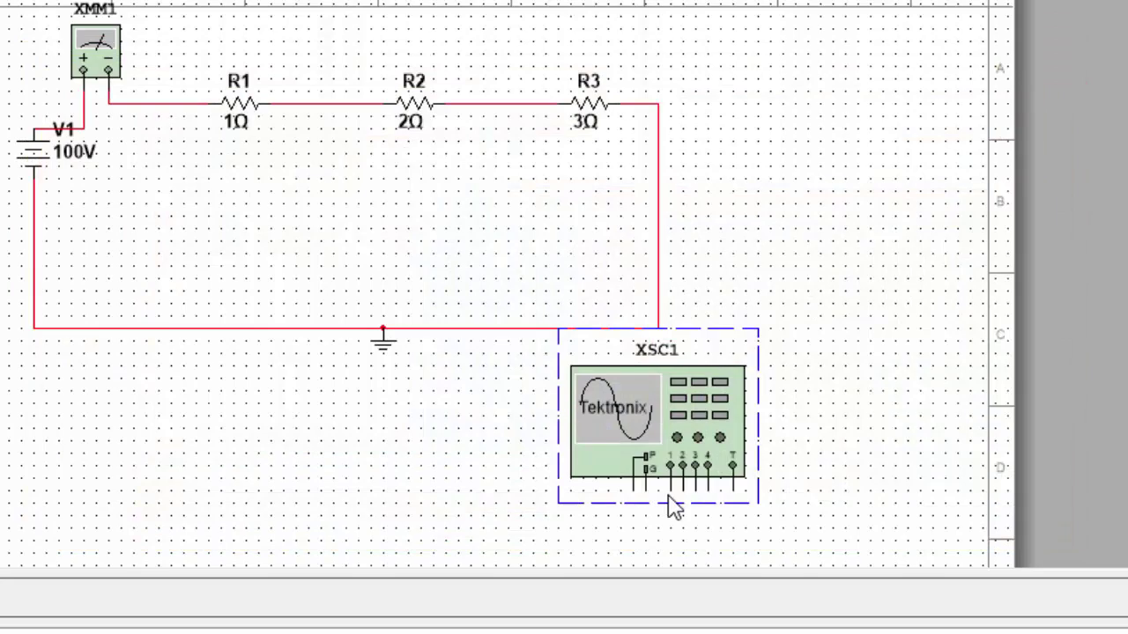
# - Wire channel 1 of the oscilloscope to the wire between XMM1 and R1
pyautogui.click(670, 489)
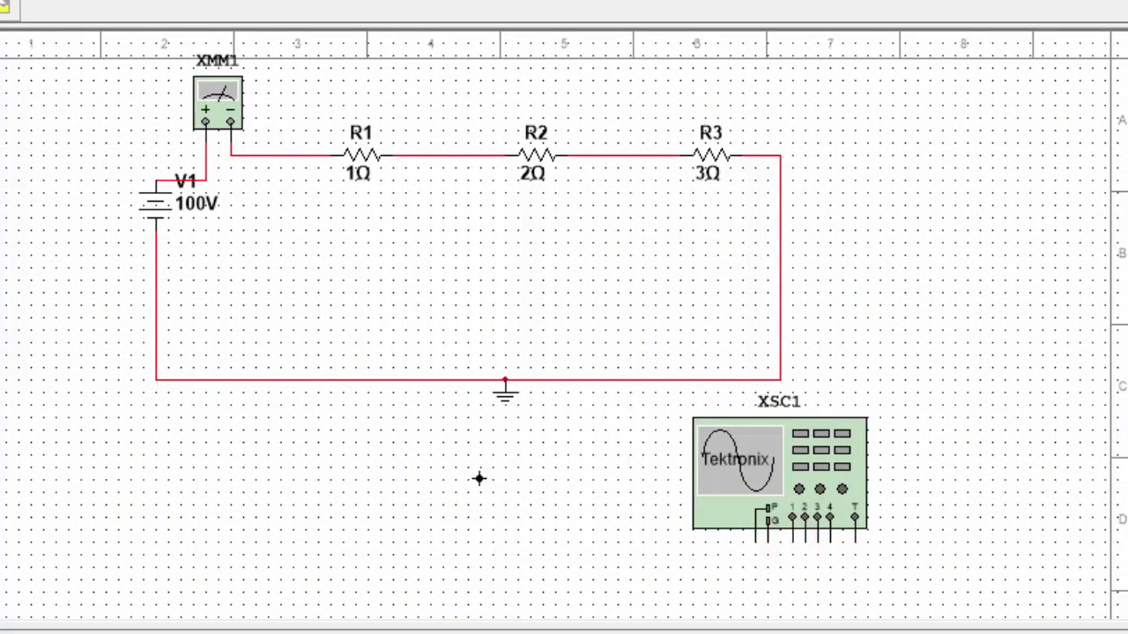
pyautogui.click(792, 518)
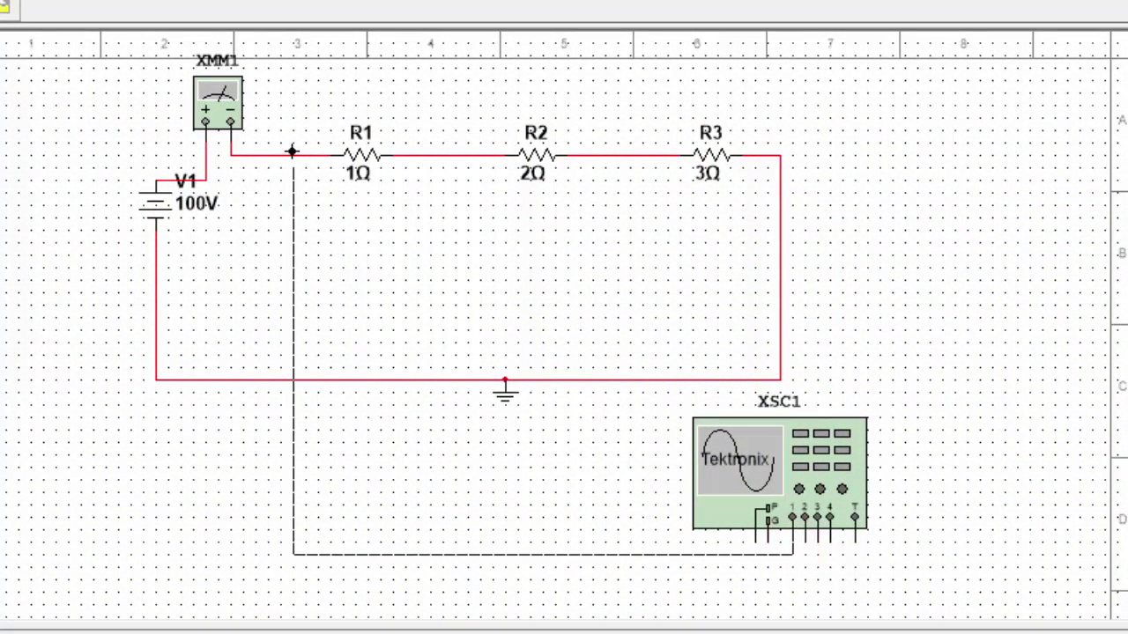
pyautogui.click(293, 157)
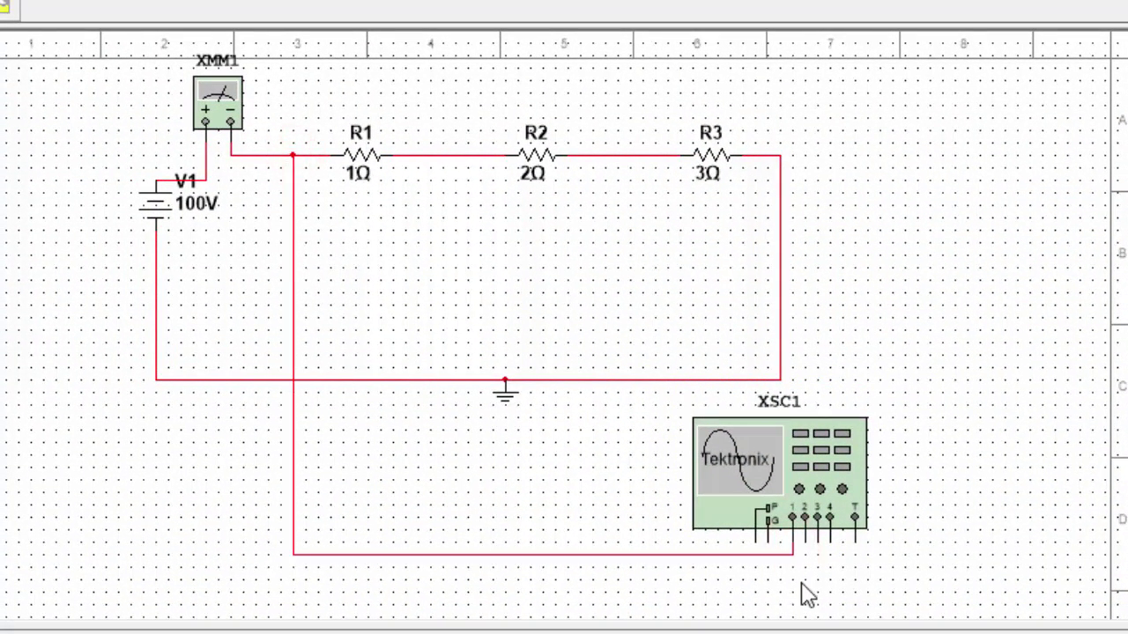
# - Wire the ground terminal G of oscilloscope XSC1 to the circuit's bottom wire, between V1 and the ground symbol
pyautogui.click(766, 541)
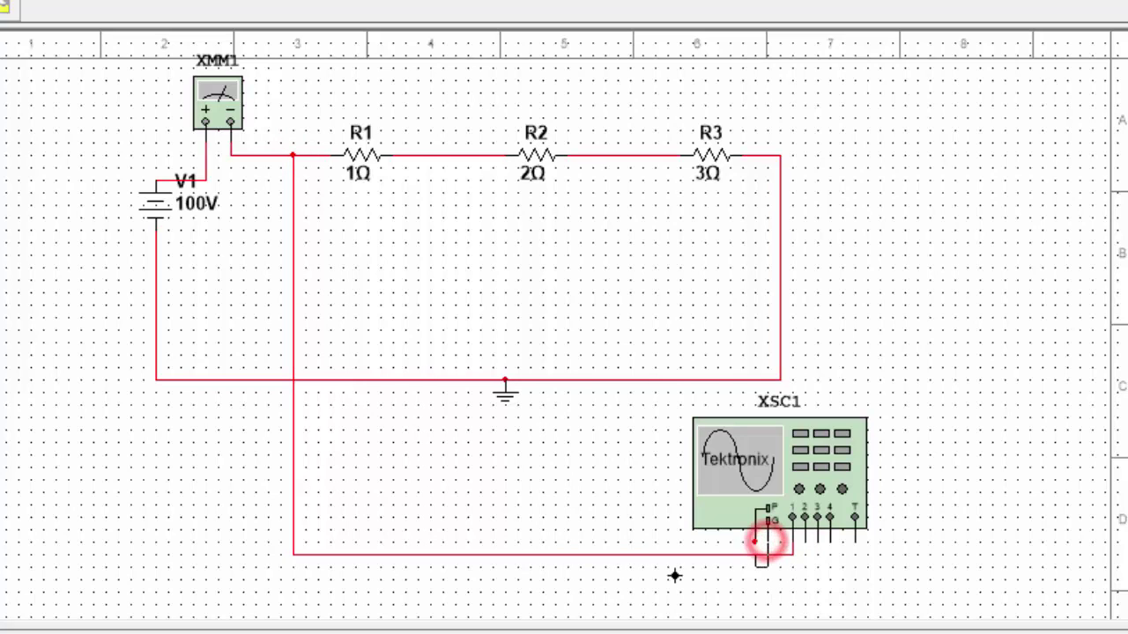
pyautogui.click(432, 381)
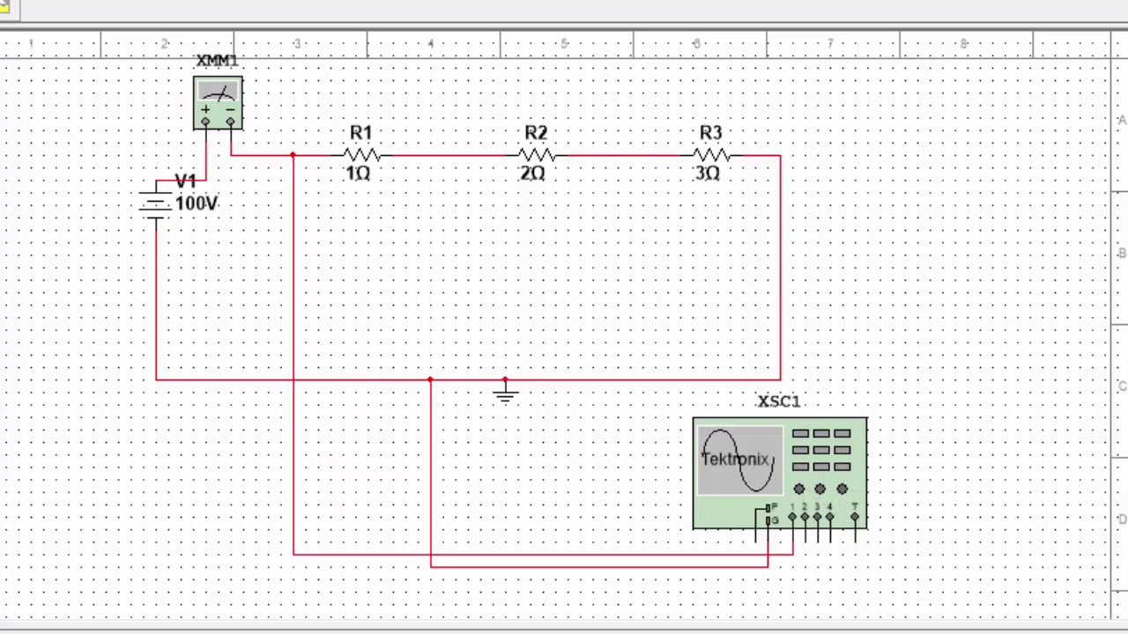
# - Open oscilloscope XSC1, autoset it to view the source voltage on channel 1, stop the acquisition and close it
pyautogui.doubleClick(782, 475)
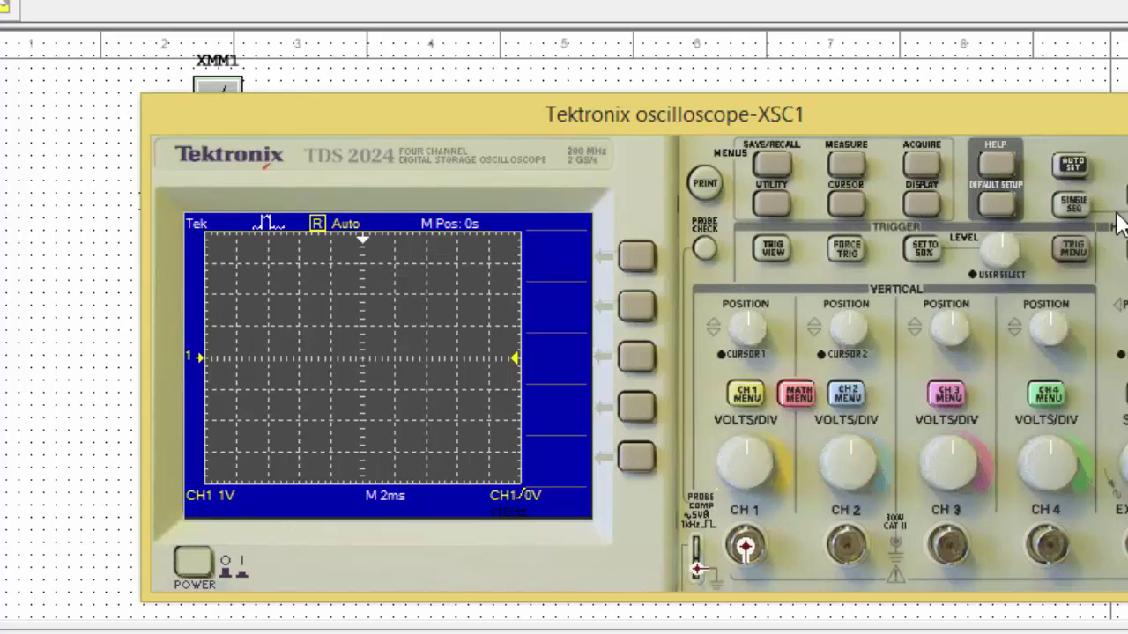
pyautogui.click(999, 185)
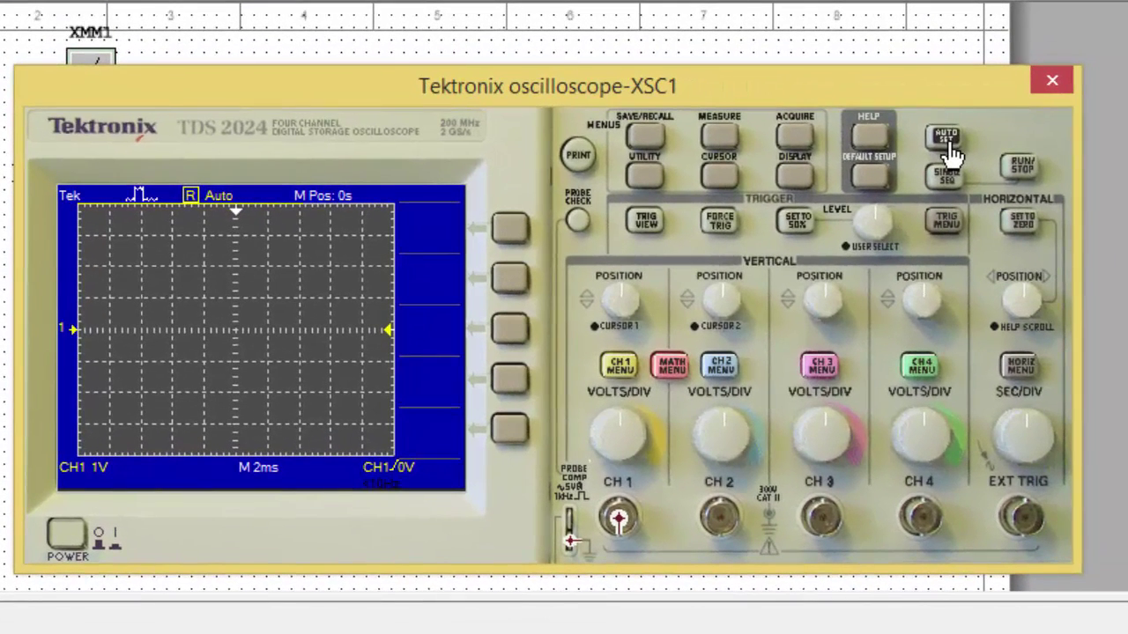
pyautogui.click(946, 137)
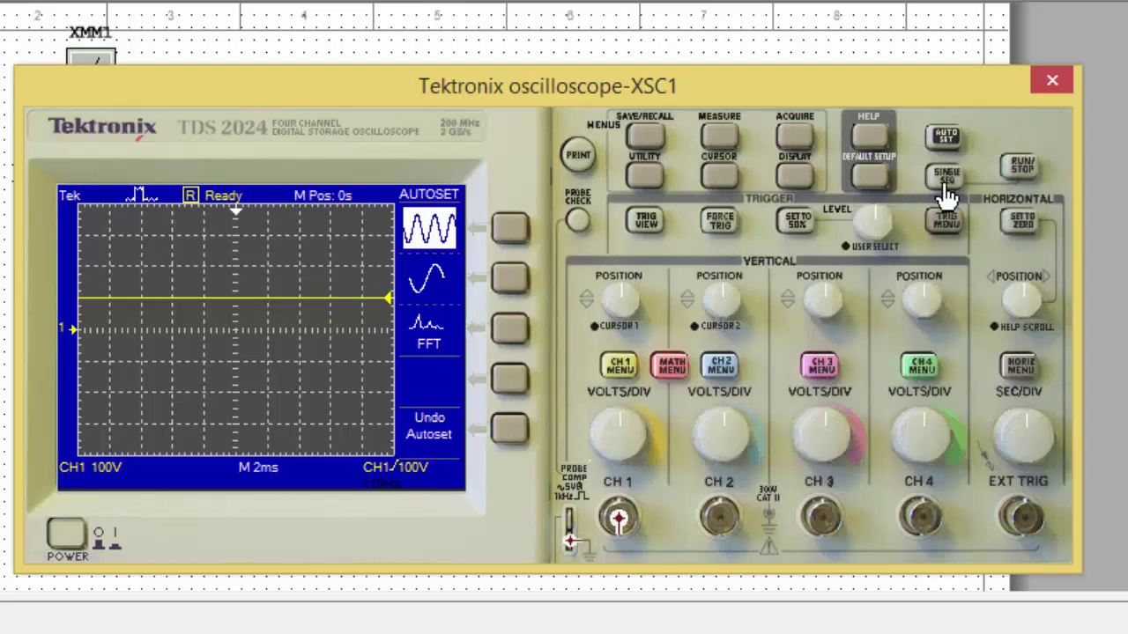
pyautogui.click(1022, 169)
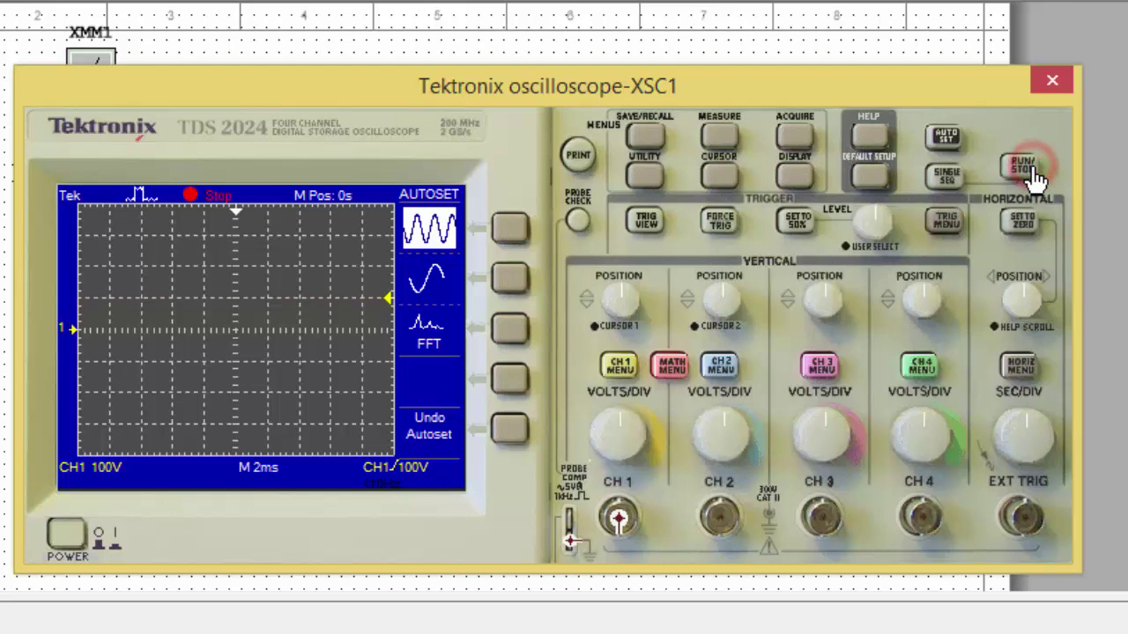
pyautogui.click(1044, 82)
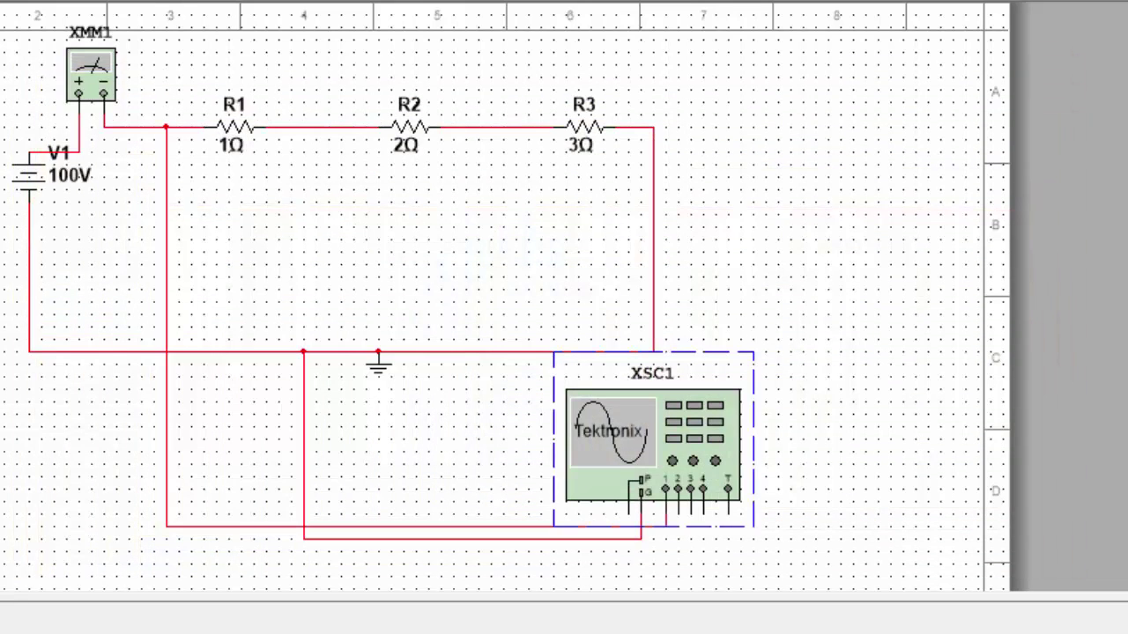
# - Set the voltage of DC source V1 to 110 V
pyautogui.click(39, 180)
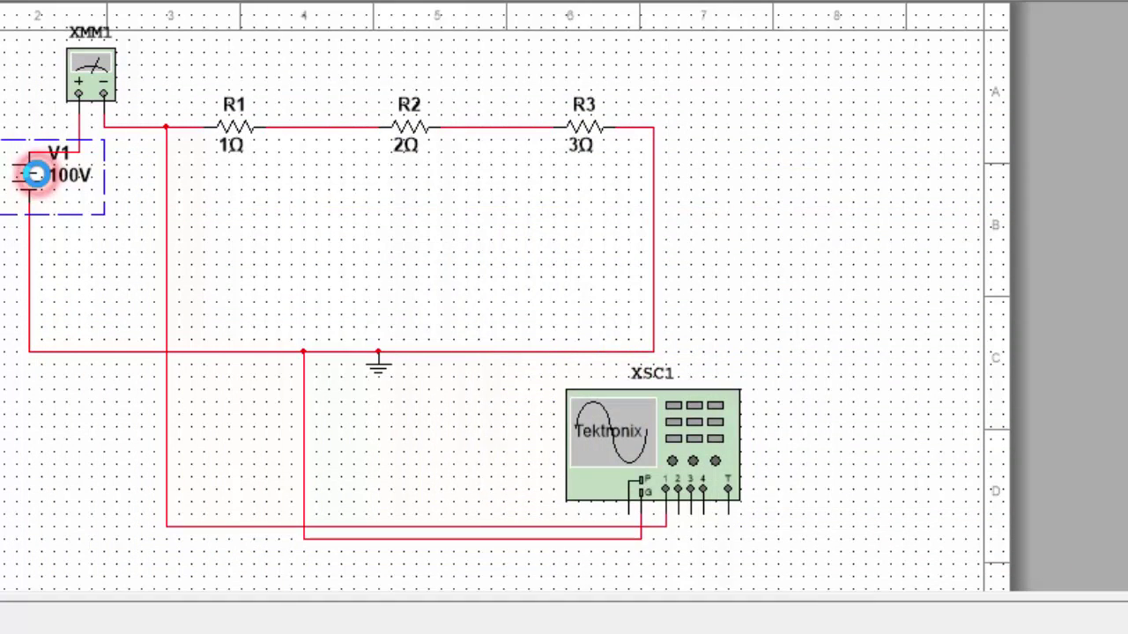
pyautogui.doubleClick(35, 176)
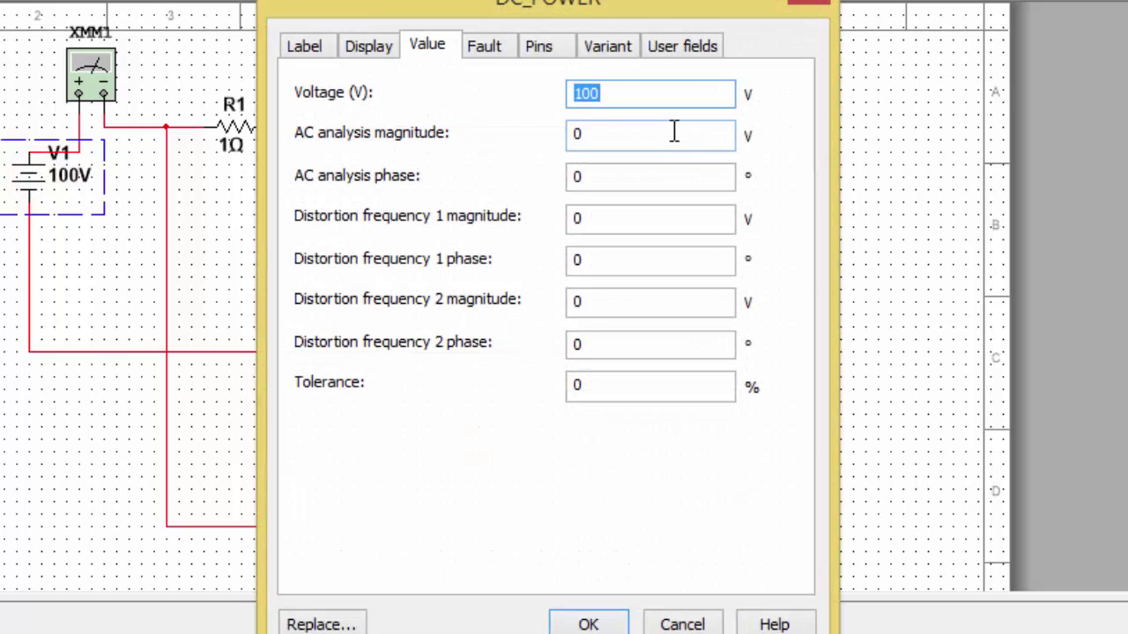
pyautogui.write('11')
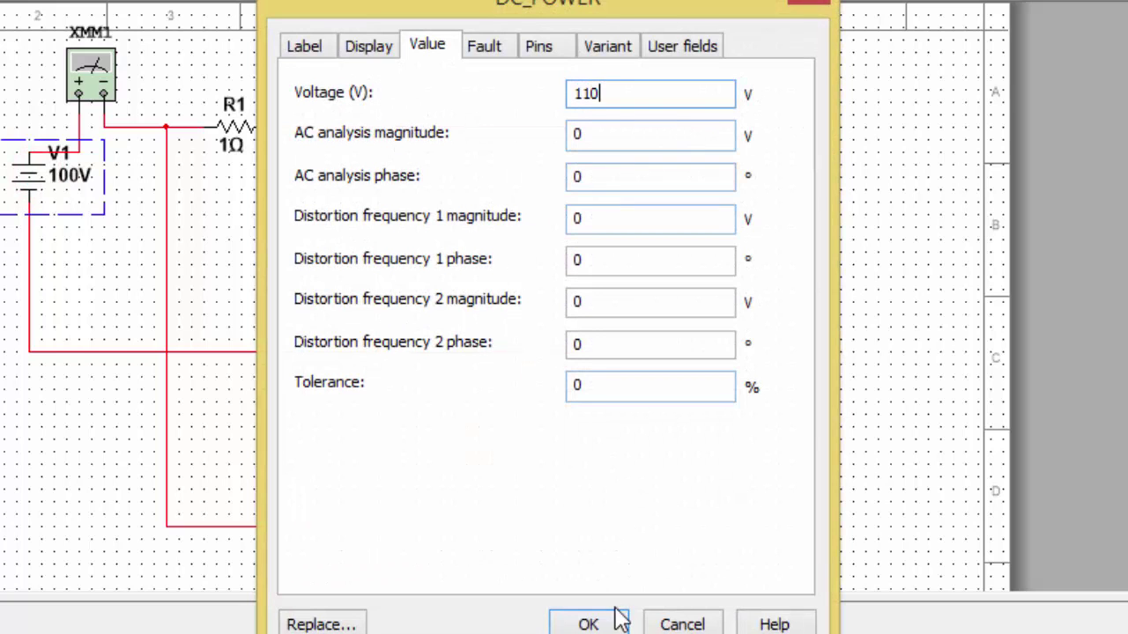
pyautogui.click(593, 622)
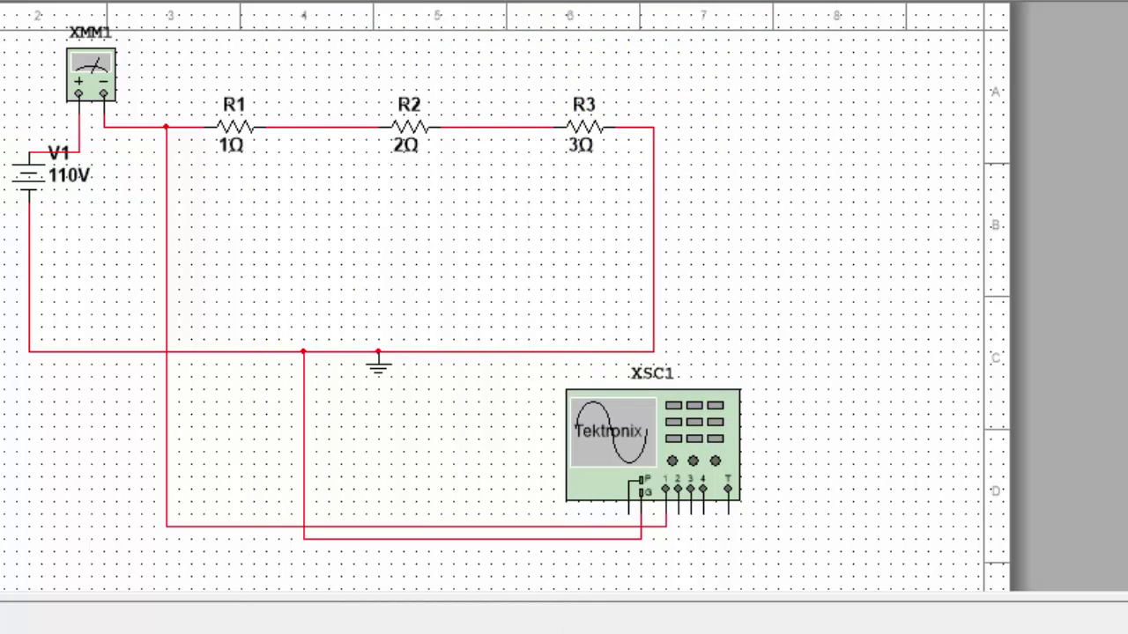
# - Reopen oscilloscope XSC1, autoset it to read the changed source voltage on channel 1, and stop the acquisition
pyautogui.doubleClick(664, 424)
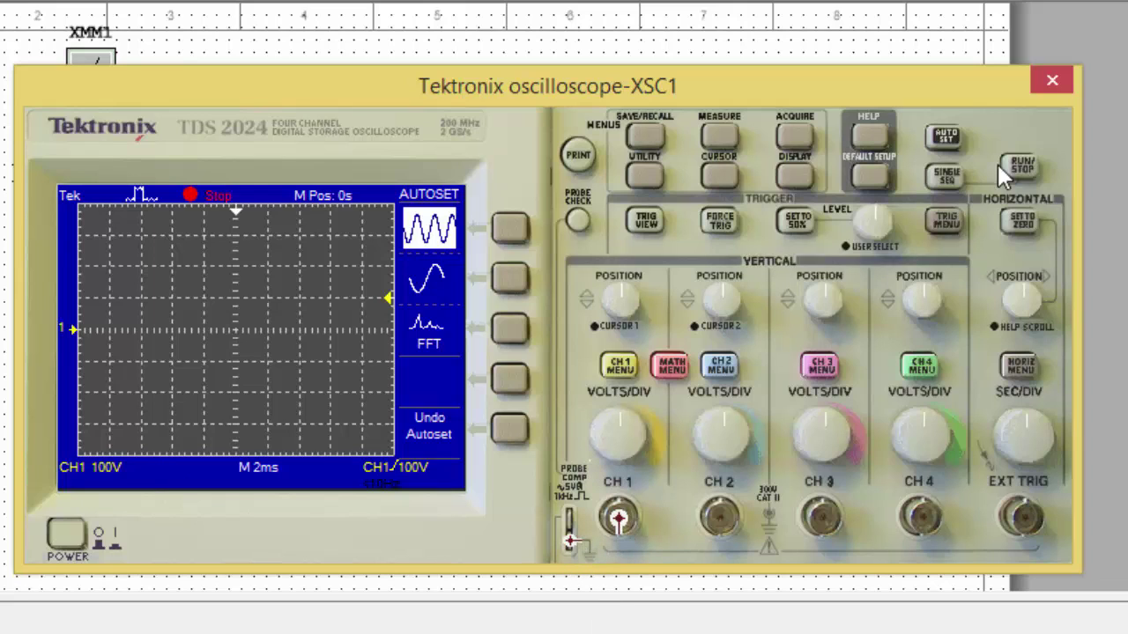
pyautogui.click(945, 137)
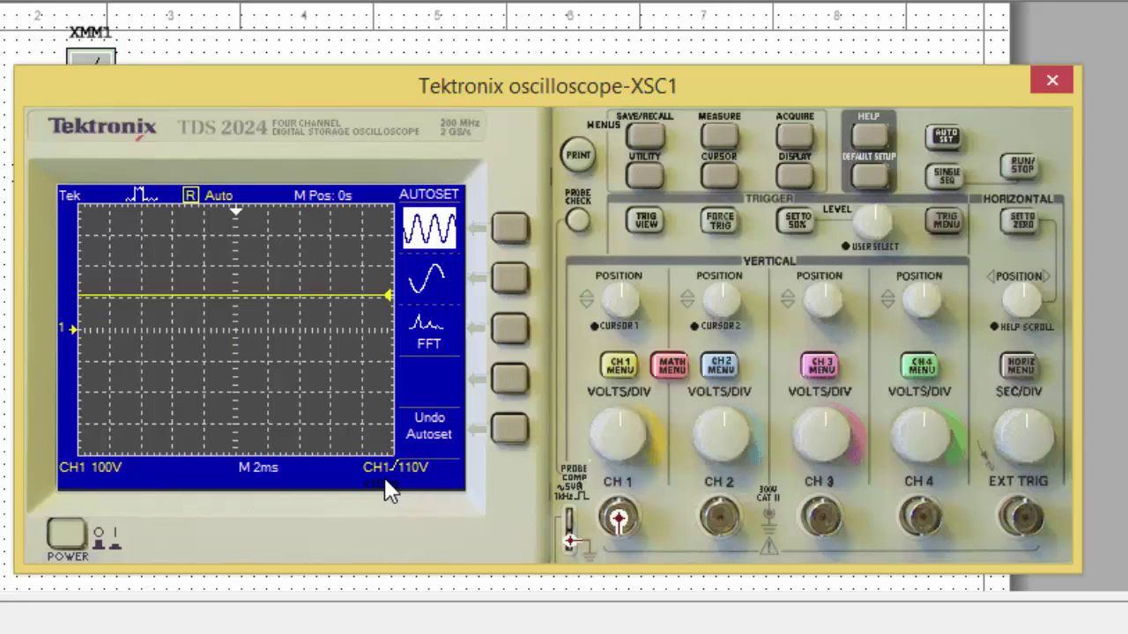
pyautogui.click(1020, 166)
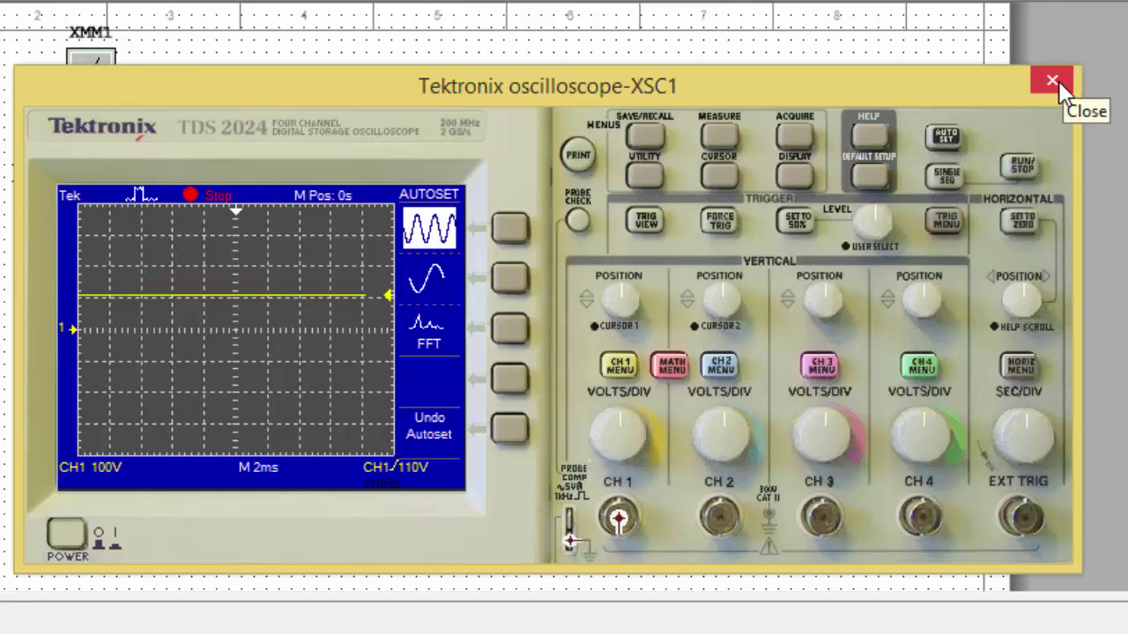
# - Configure the oscilloscope's second measurement with source CH2 and cycle its type through the options to Min
pyautogui.click(721, 137)
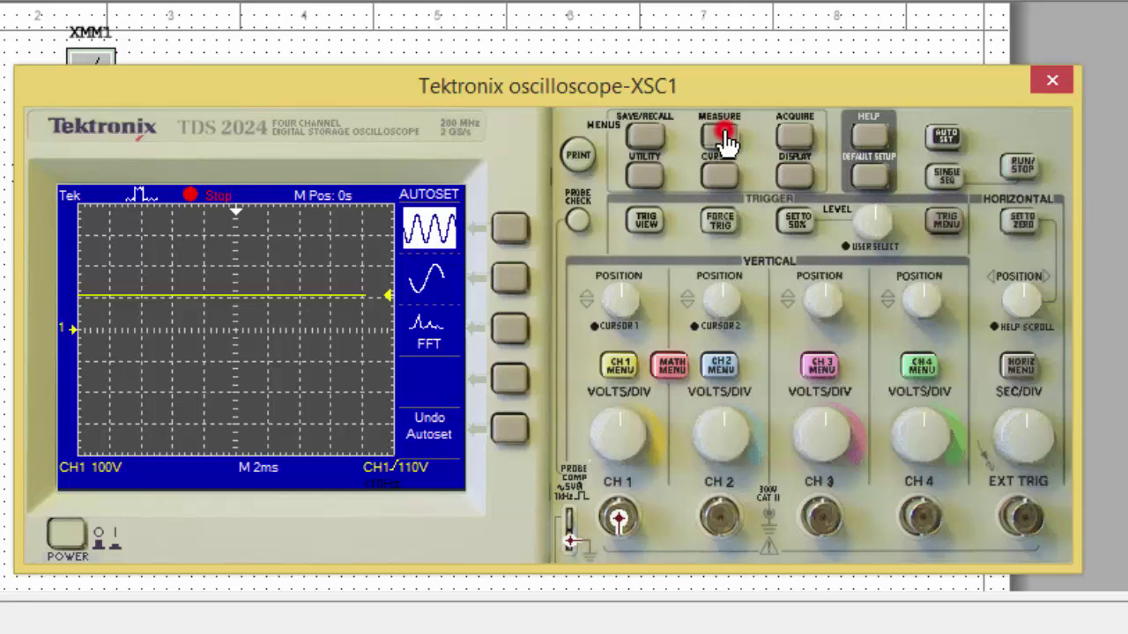
pyautogui.click(428, 270)
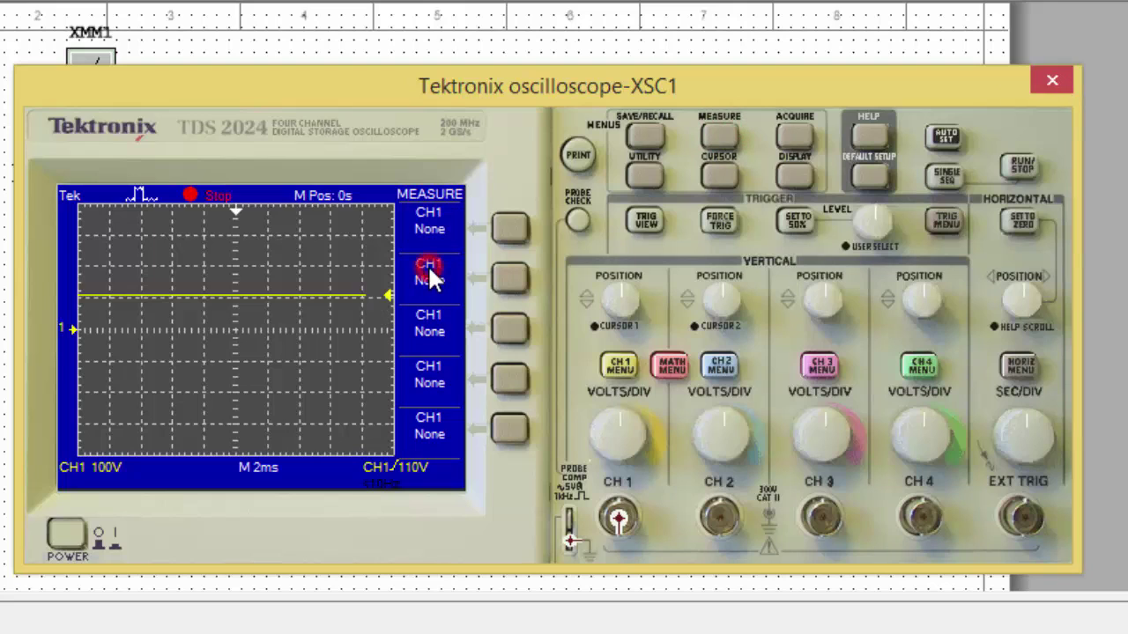
pyautogui.click(509, 280)
pyautogui.click(509, 233)
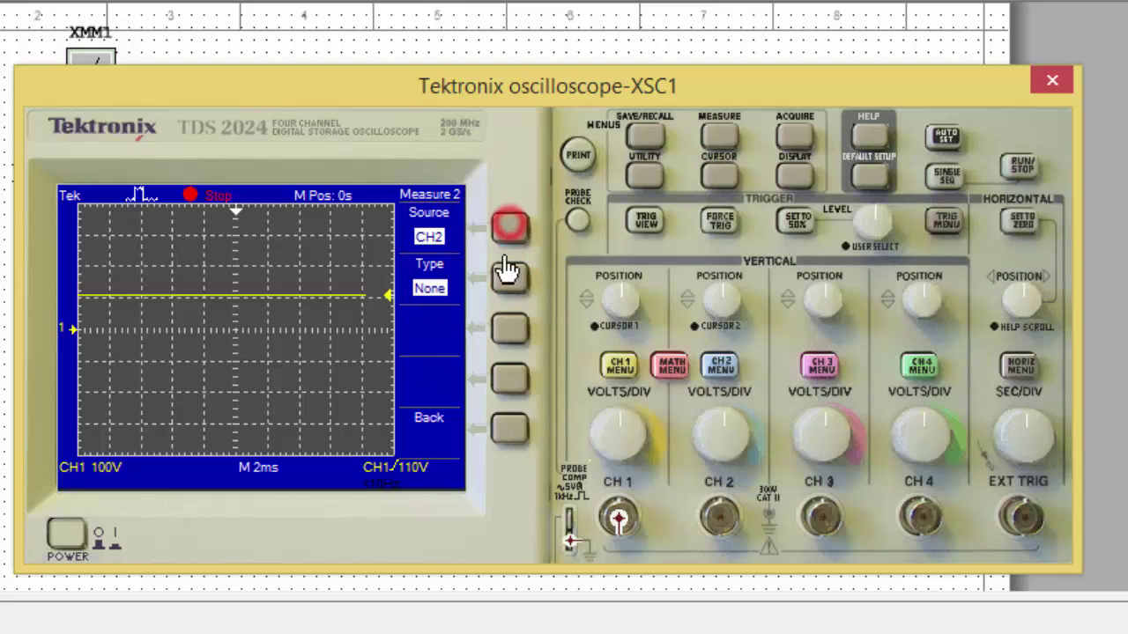
pyautogui.click(507, 286)
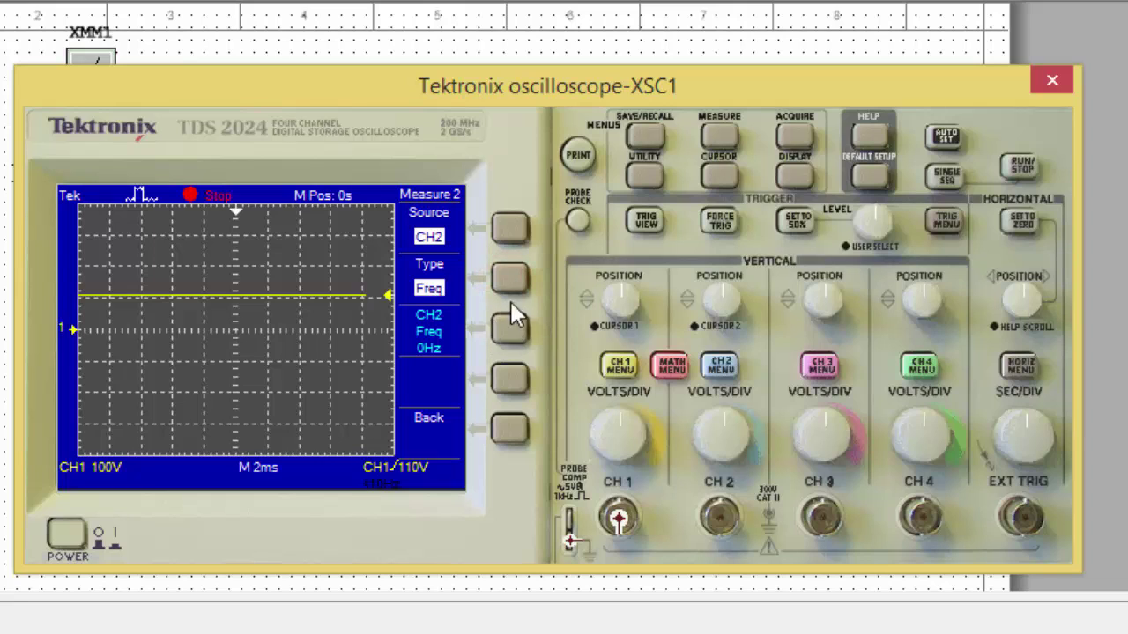
pyautogui.click(510, 282)
pyautogui.click(510, 282)
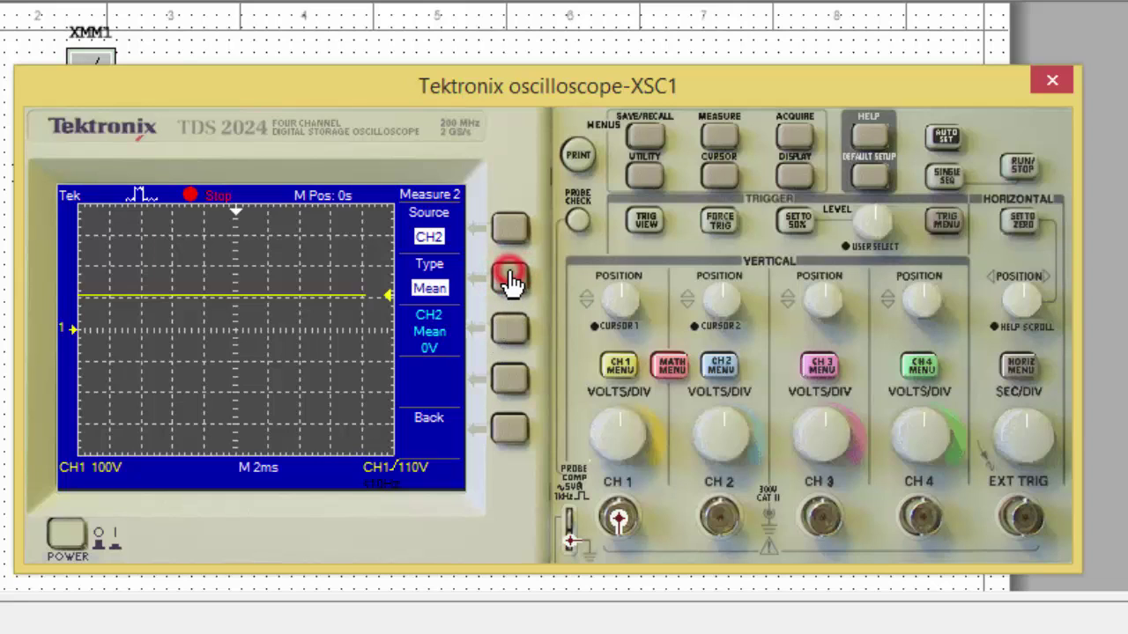
pyautogui.click(511, 280)
pyautogui.click(512, 280)
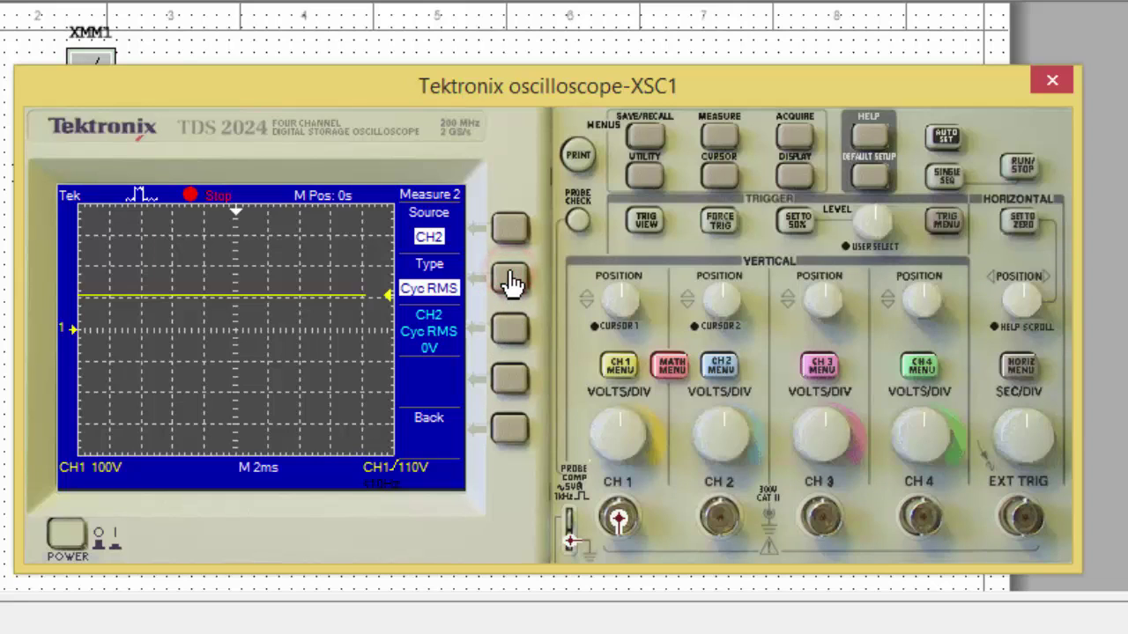
pyautogui.click(511, 280)
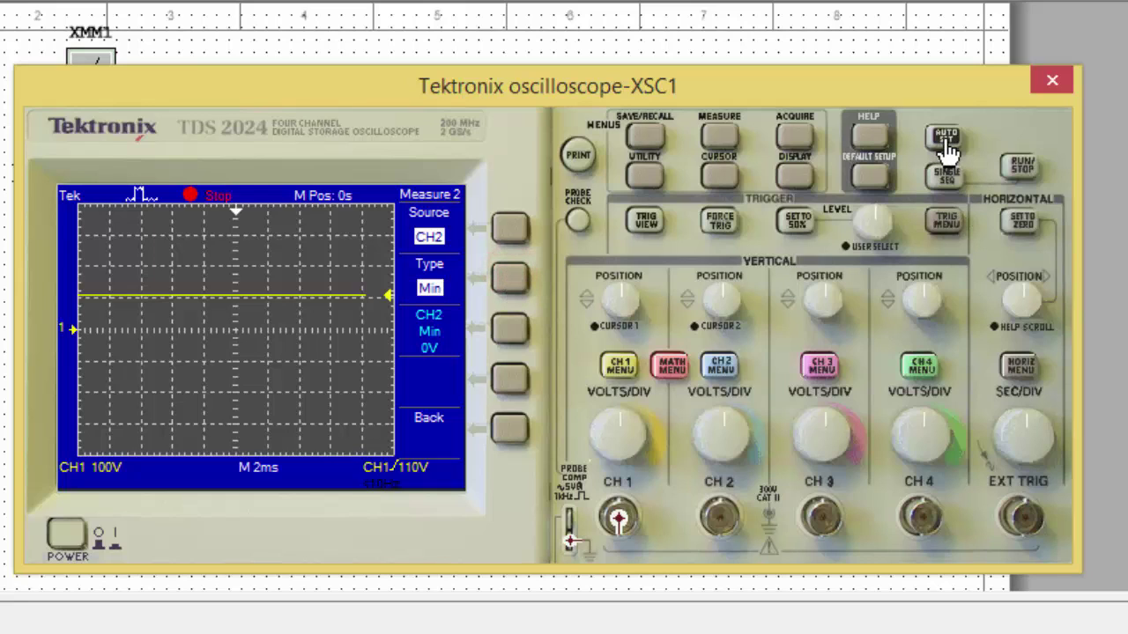
# - Restart the oscilloscope acquisition briefly to view the measurement, stop it, and close the instrument
pyautogui.click(1024, 169)
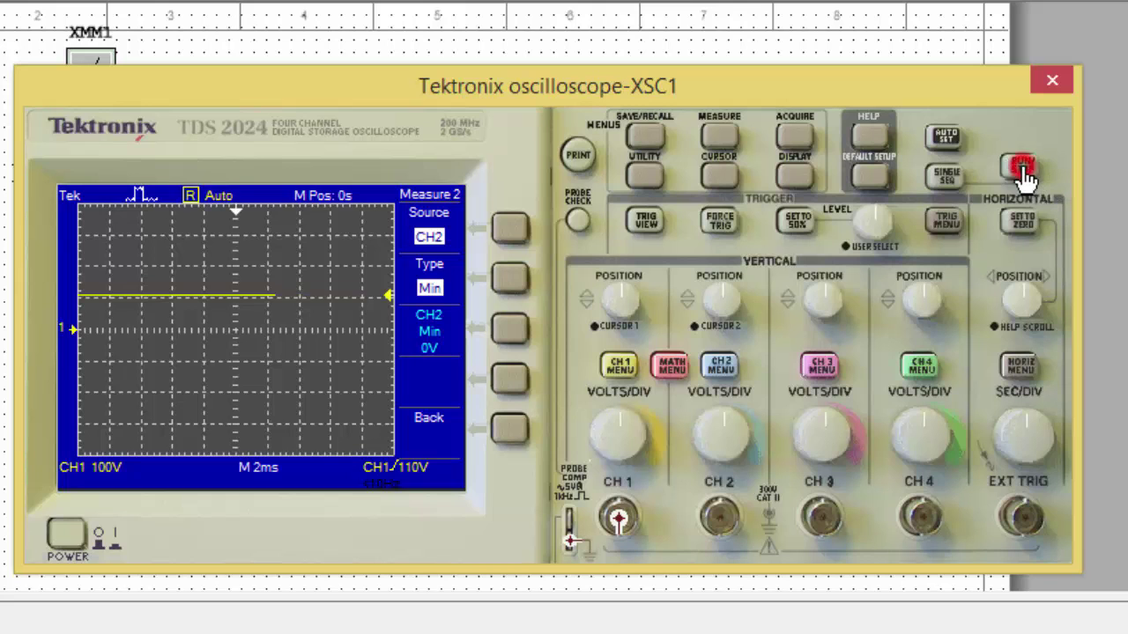
pyautogui.click(1022, 170)
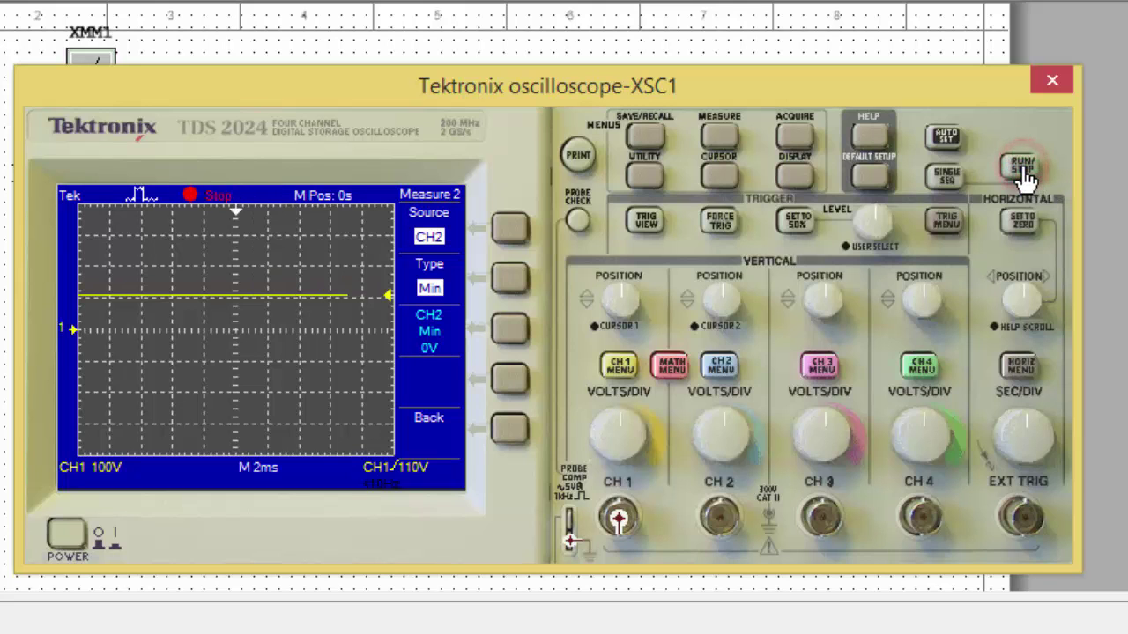
pyautogui.click(1048, 83)
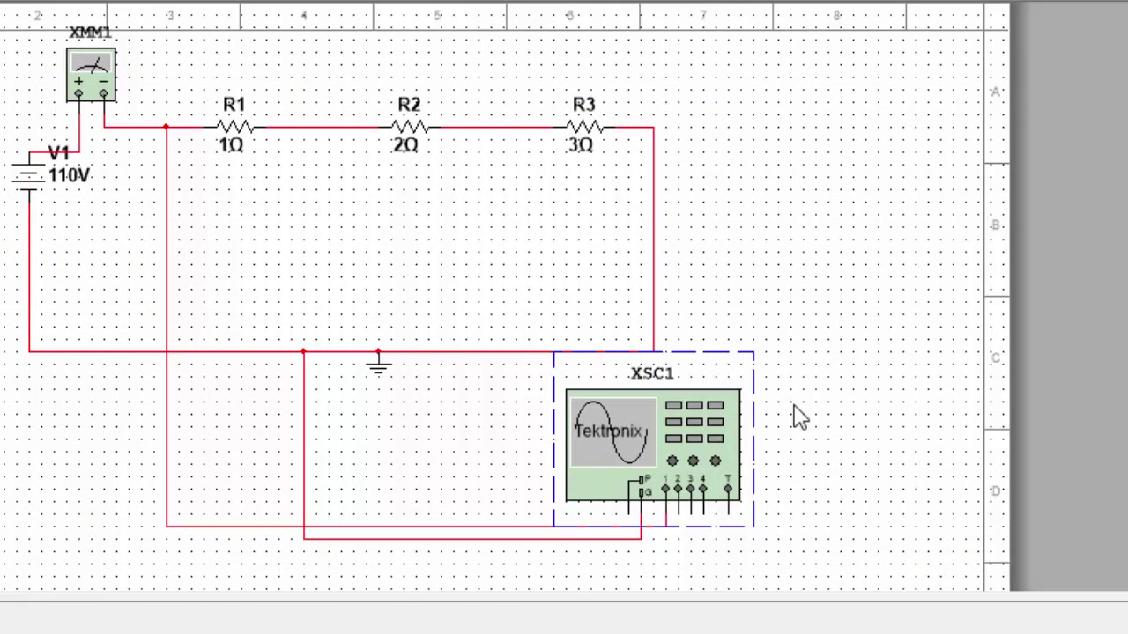
# - Delete the wire from XSC1's ground terminal to the bottom wire and rewire that terminal between R1 and R2
pyautogui.click(303, 393)
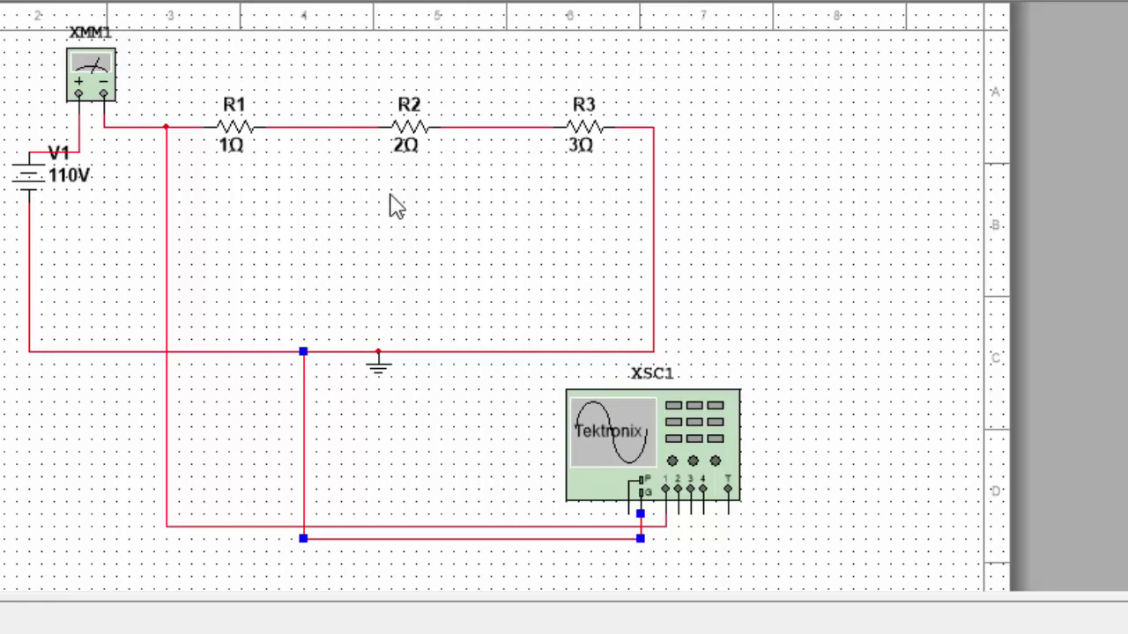
pyautogui.click(559, 567)
pyautogui.click(663, 527)
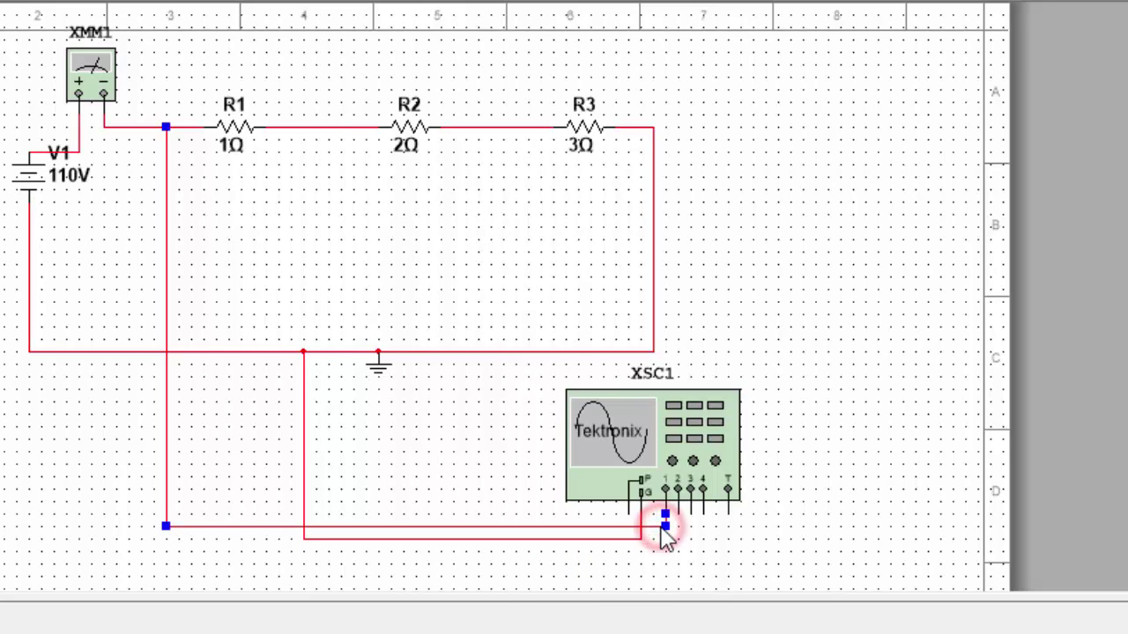
pyautogui.click(440, 536)
pyautogui.press('Delete')
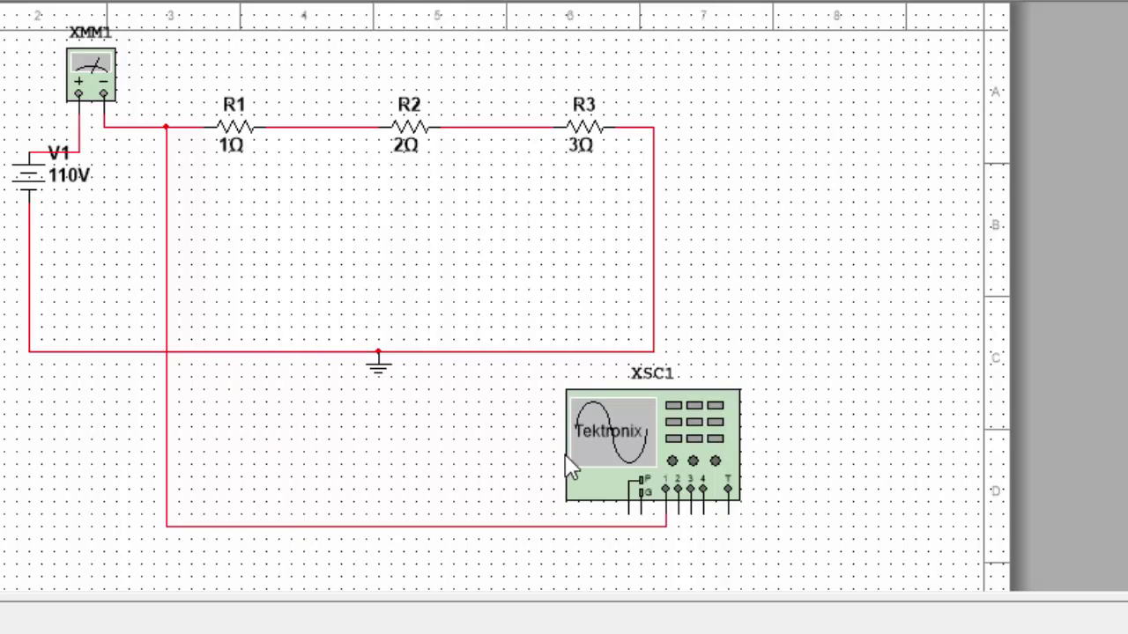
pyautogui.click(643, 511)
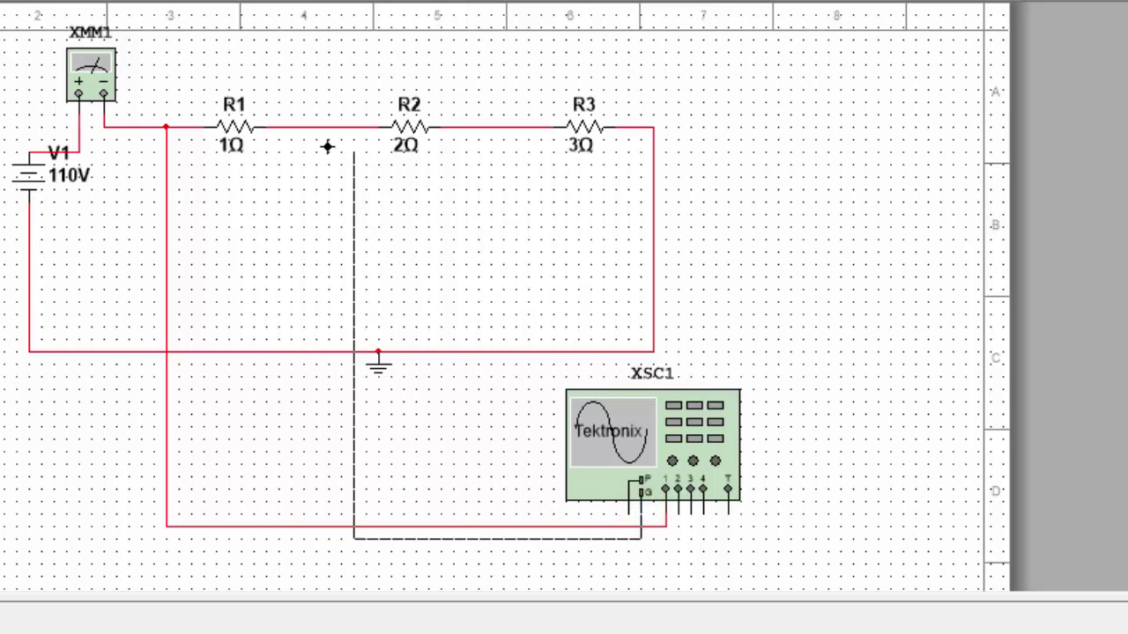
pyautogui.click(293, 128)
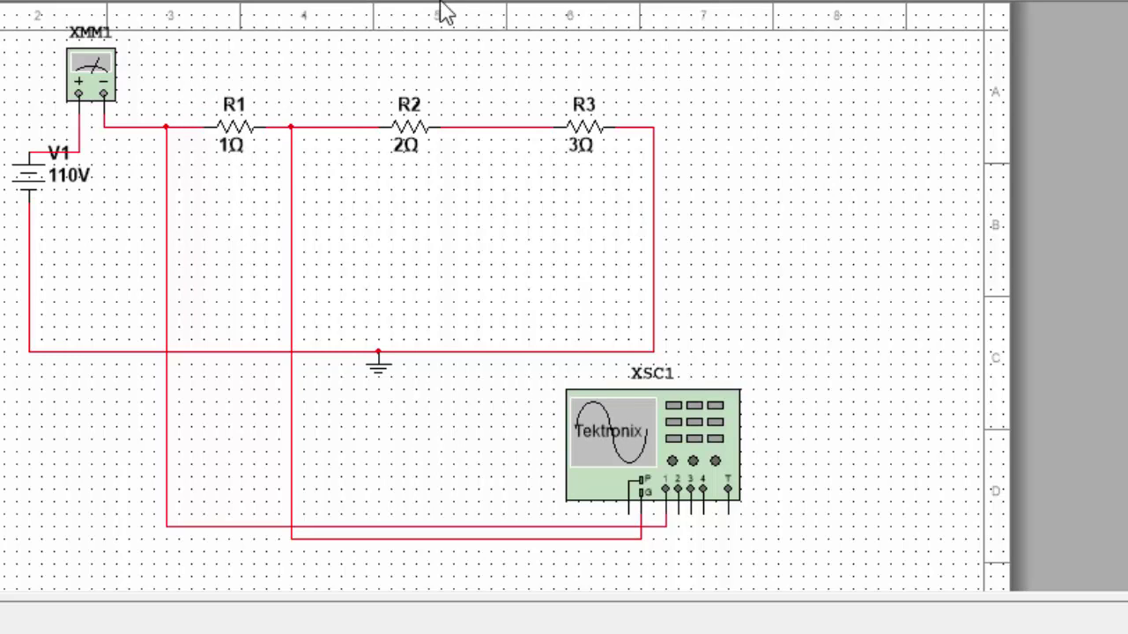
# - Open oscilloscope XSC1, autoset it to read the voltage across R1 on channel 1, and close it
pyautogui.doubleClick(679, 449)
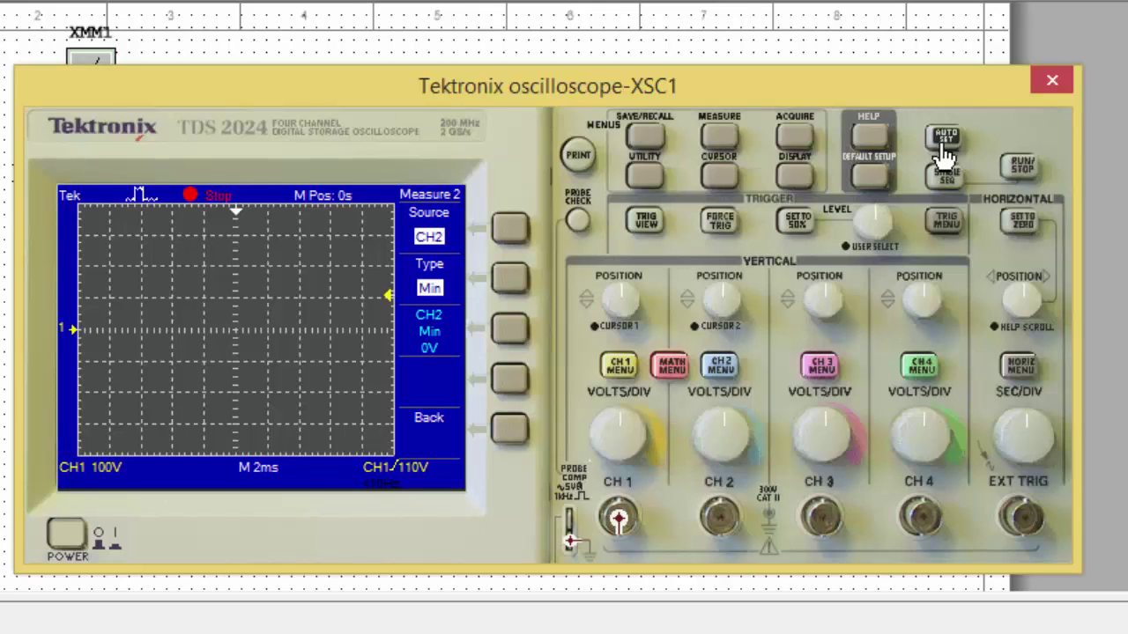
pyautogui.click(943, 141)
pyautogui.click(943, 145)
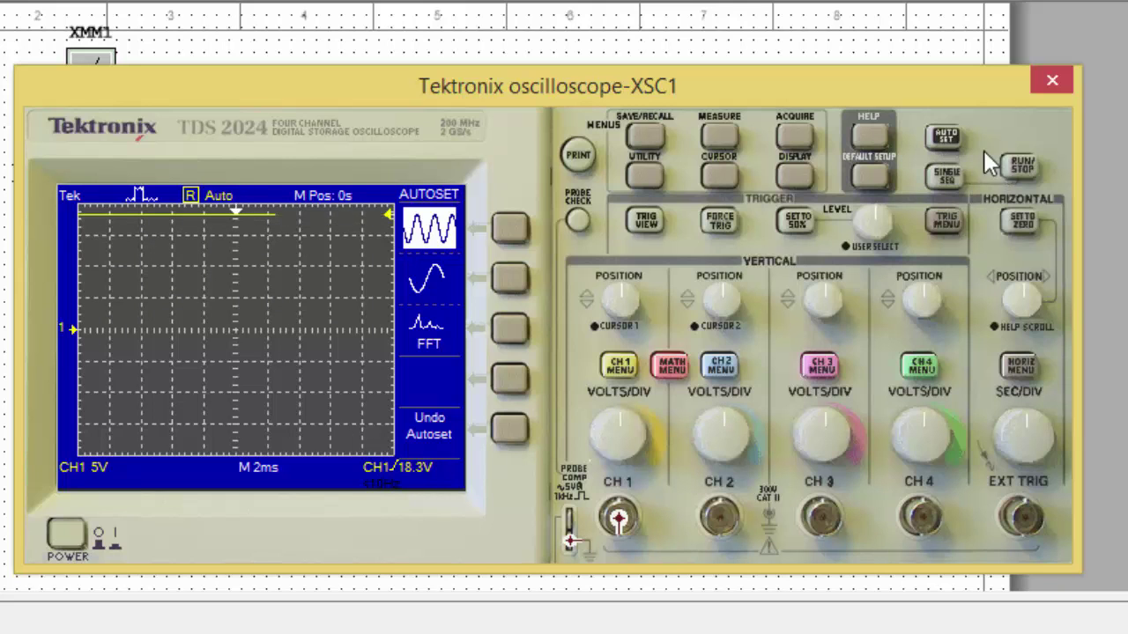
pyautogui.click(1053, 79)
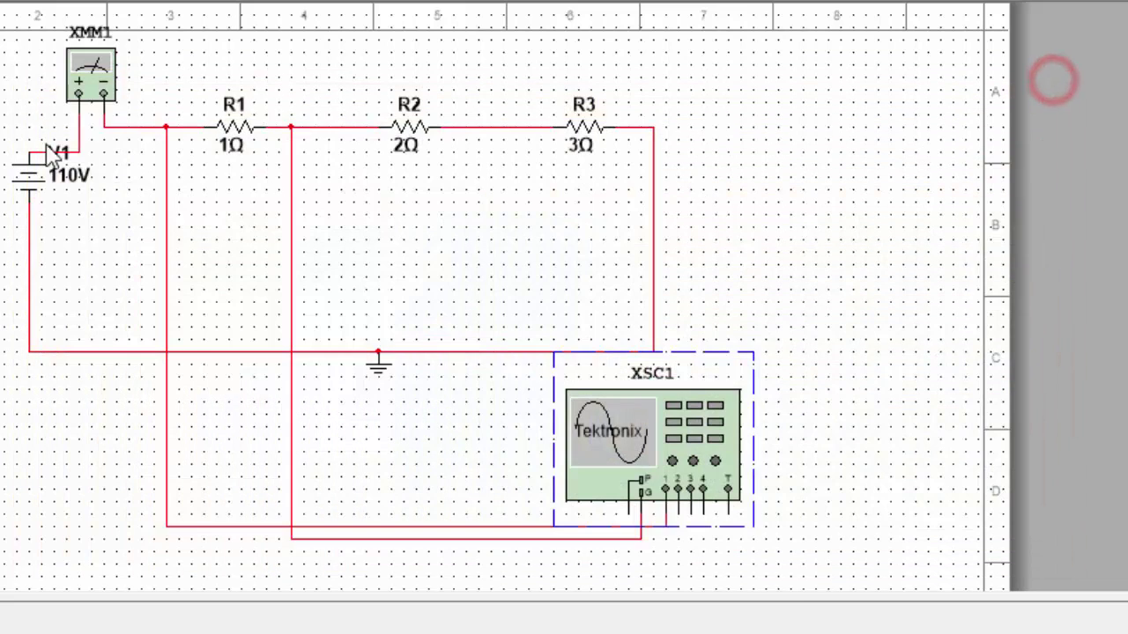
# - Compare the current reading on multimeter XMM1 with the R1 voltage reading on oscilloscope XSC1
pyautogui.doubleClick(102, 75)
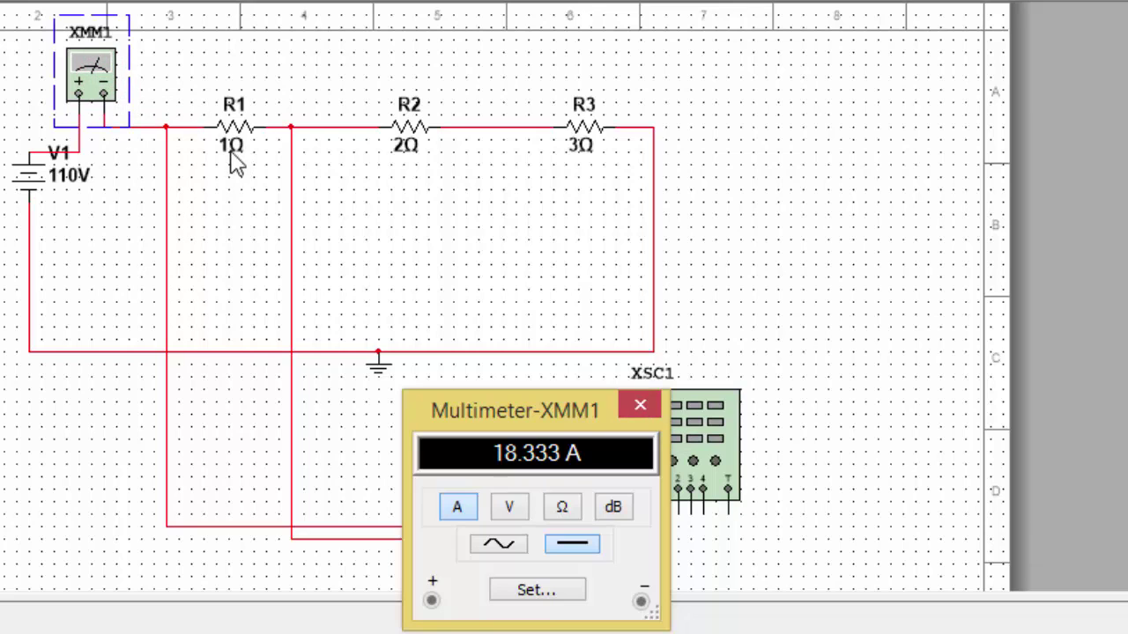
pyautogui.click(633, 399)
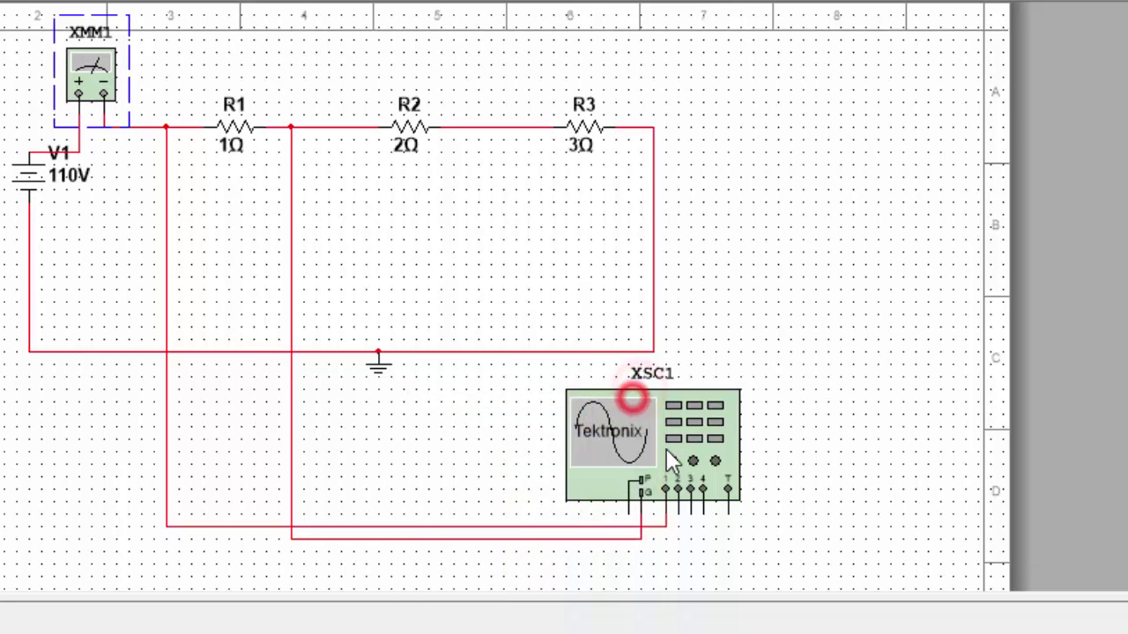
pyautogui.doubleClick(667, 452)
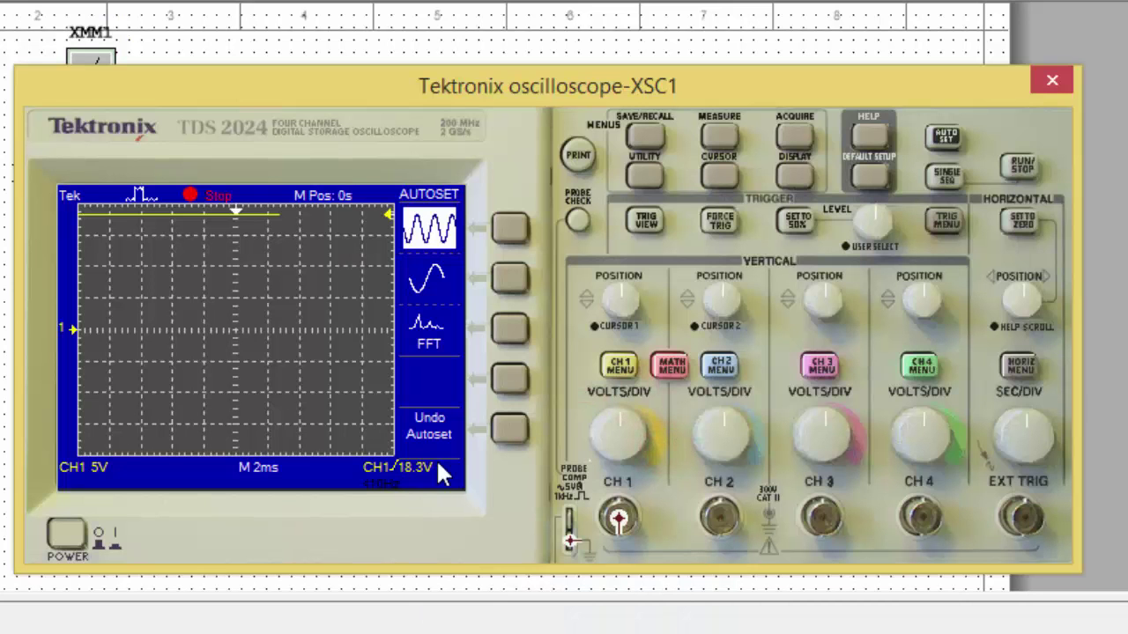
# - Reopen oscilloscope XSC1 to review the channel 1 trace of R1's voltage, and close the instrument
pyautogui.click(1052, 81)
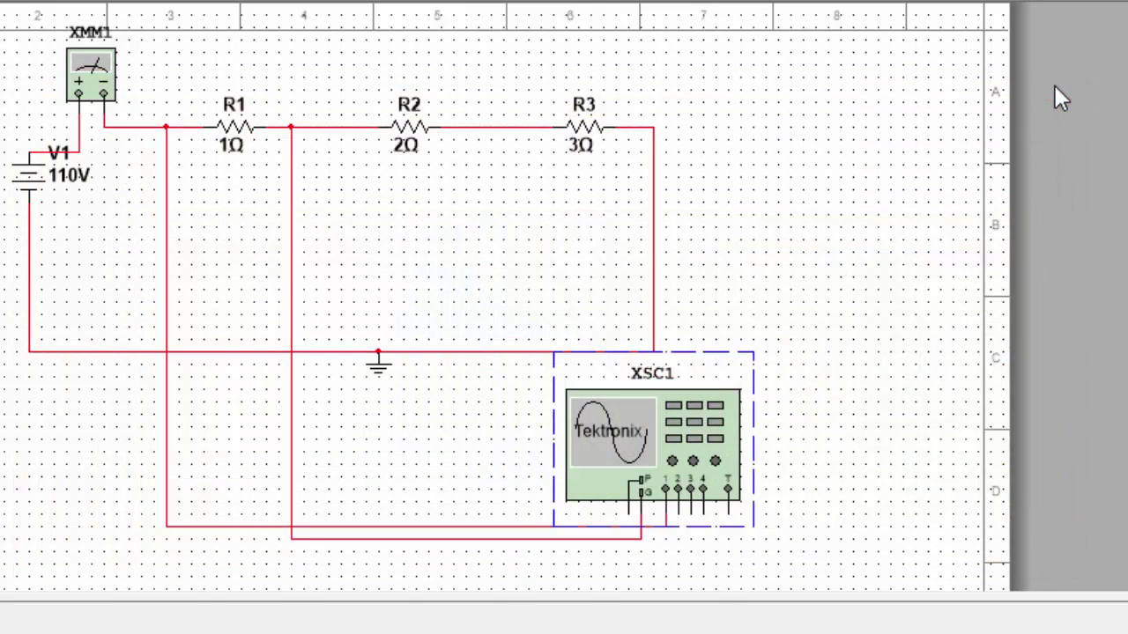
pyautogui.doubleClick(681, 441)
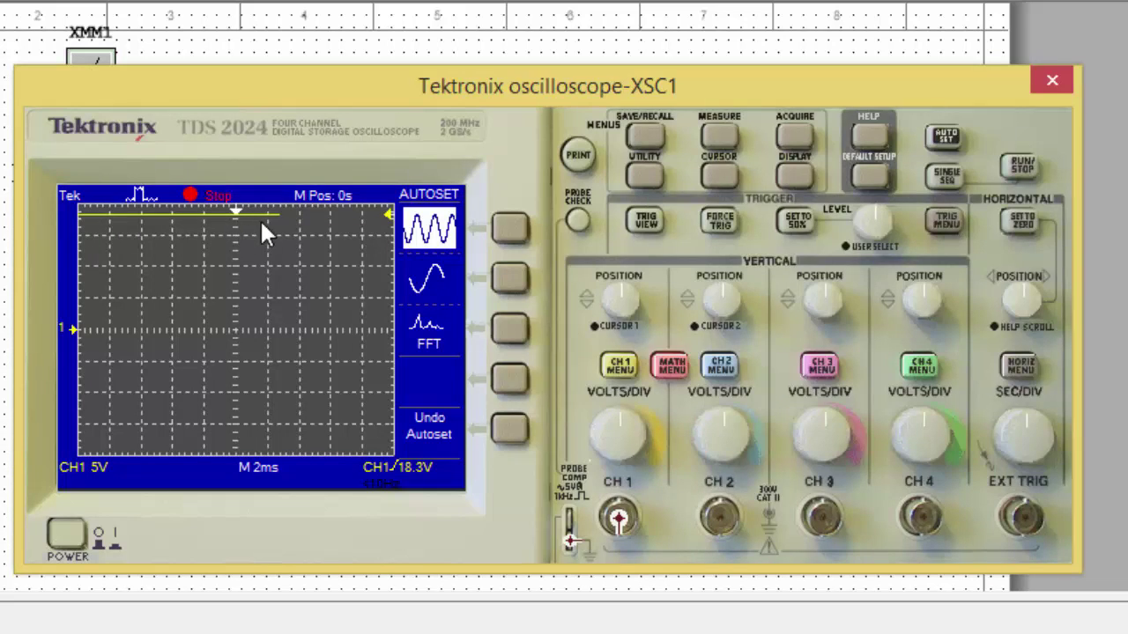
pyautogui.click(1054, 83)
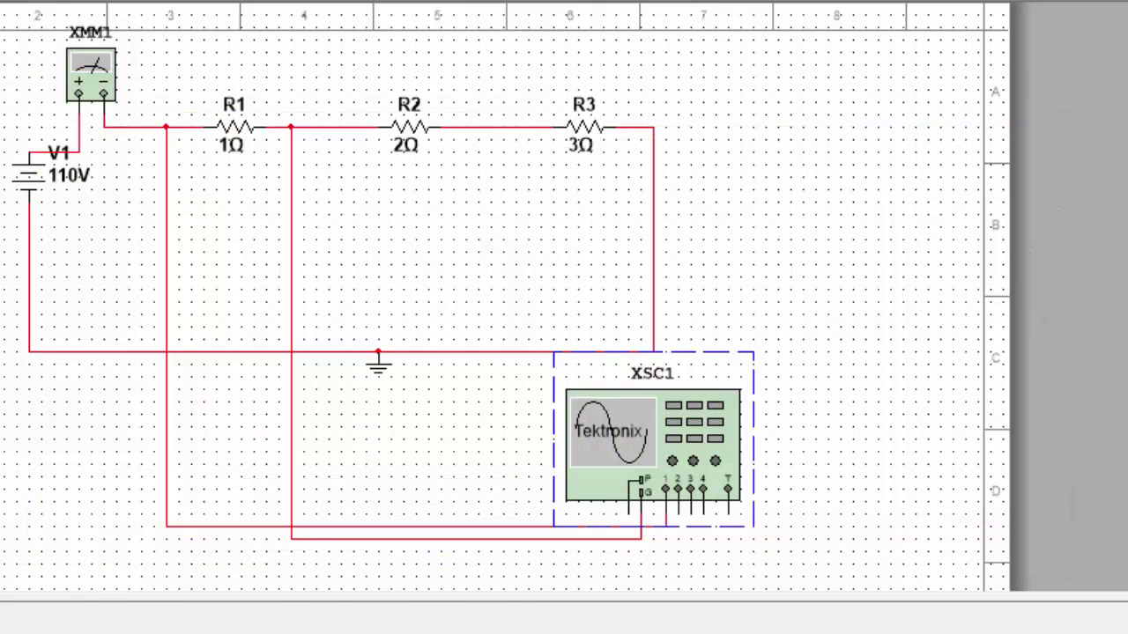
pyautogui.click(33, 185)
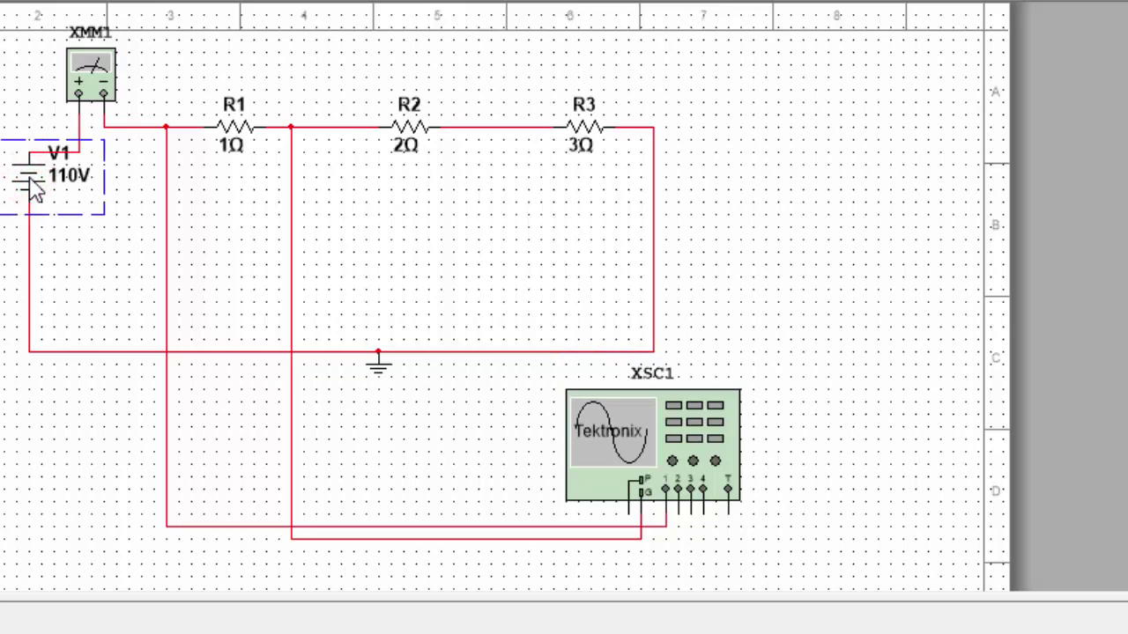
pyautogui.press('Delete')
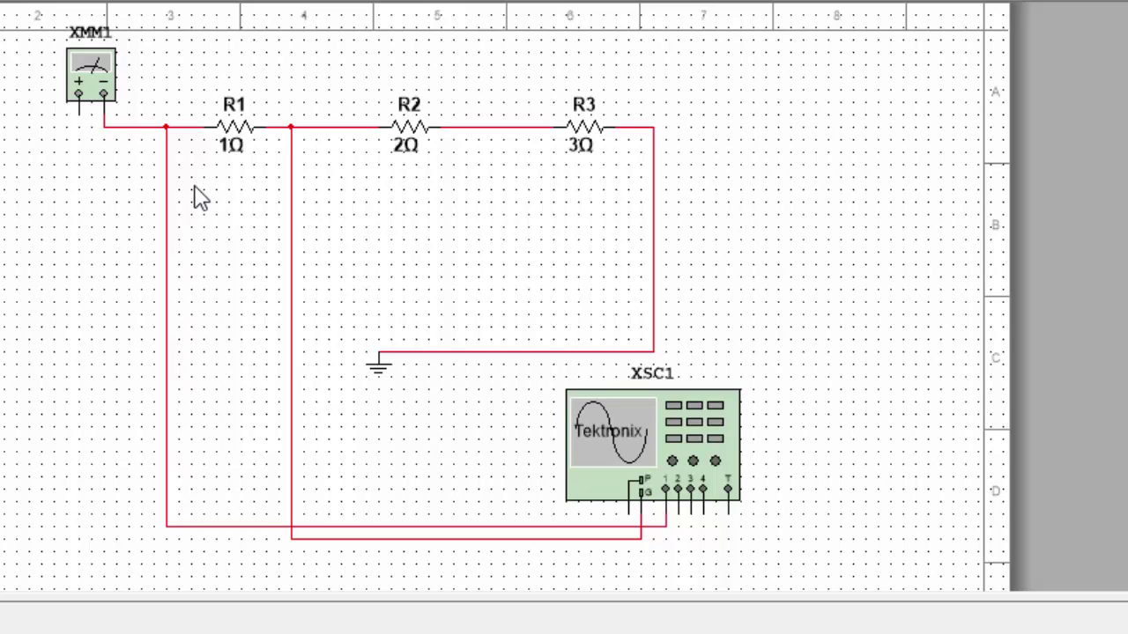
pyautogui.hotkey('ctrl', 'z')
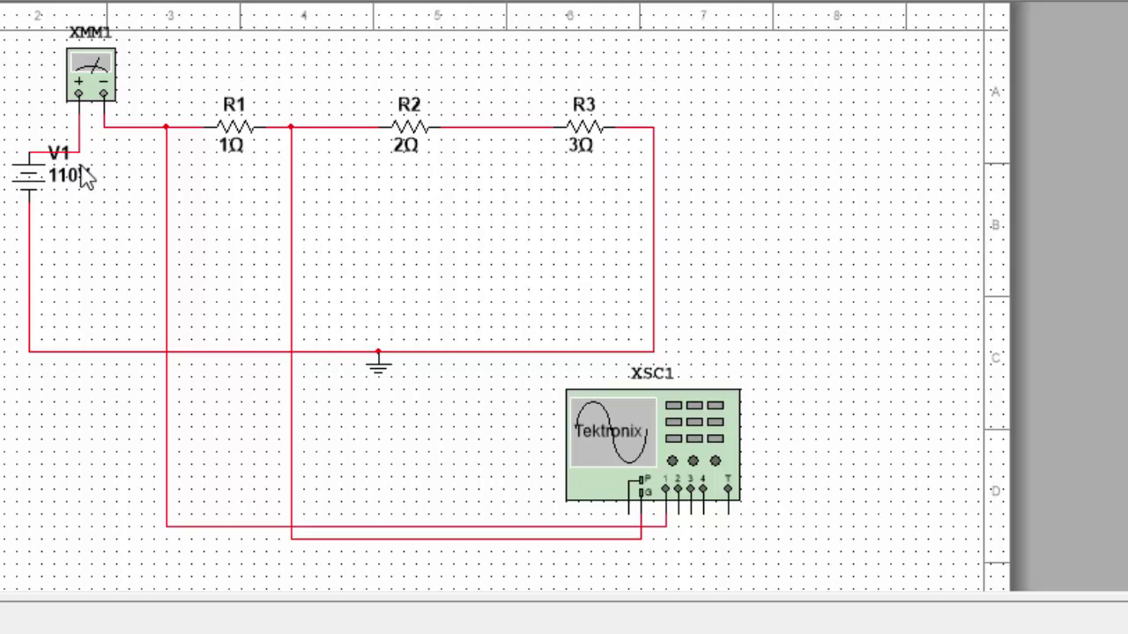
# - Inspect the value properties of DC source V1, including its voltage setting, and close them without changes
pyautogui.click(35, 170)
pyautogui.doubleClick(35, 170)
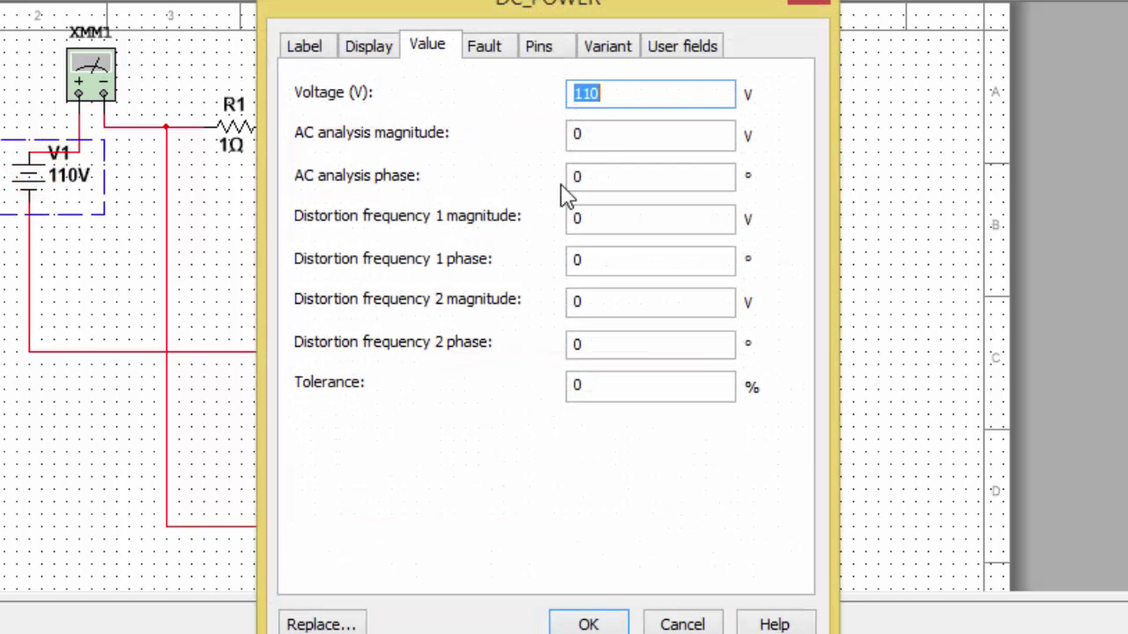
pyautogui.click(829, 5)
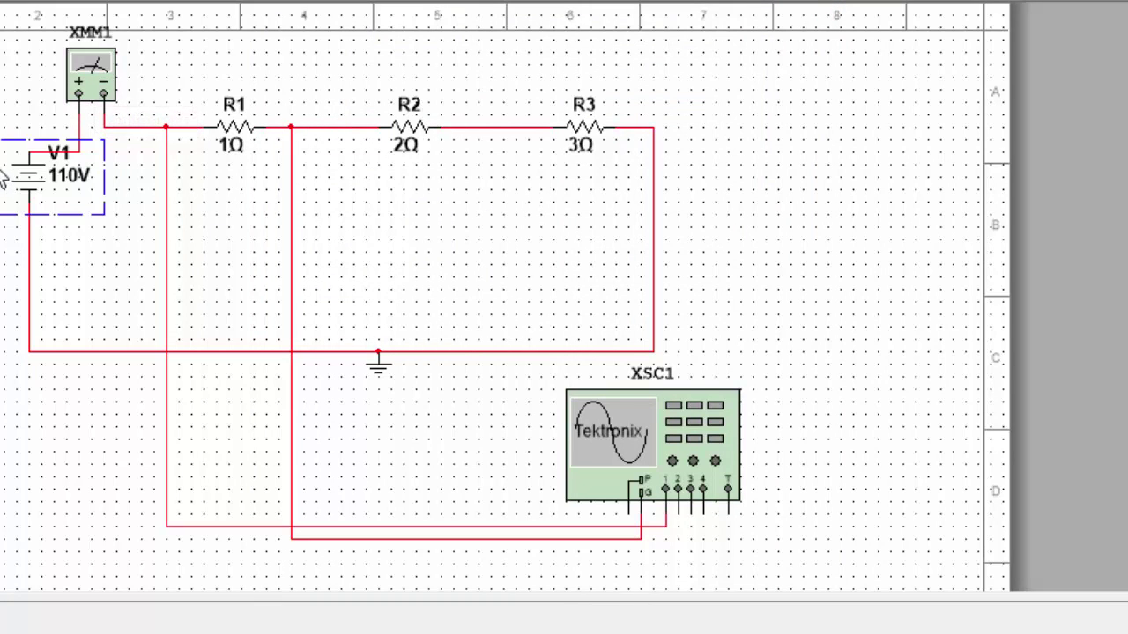
pyautogui.click(50, 170)
pyautogui.doubleClick(51, 170)
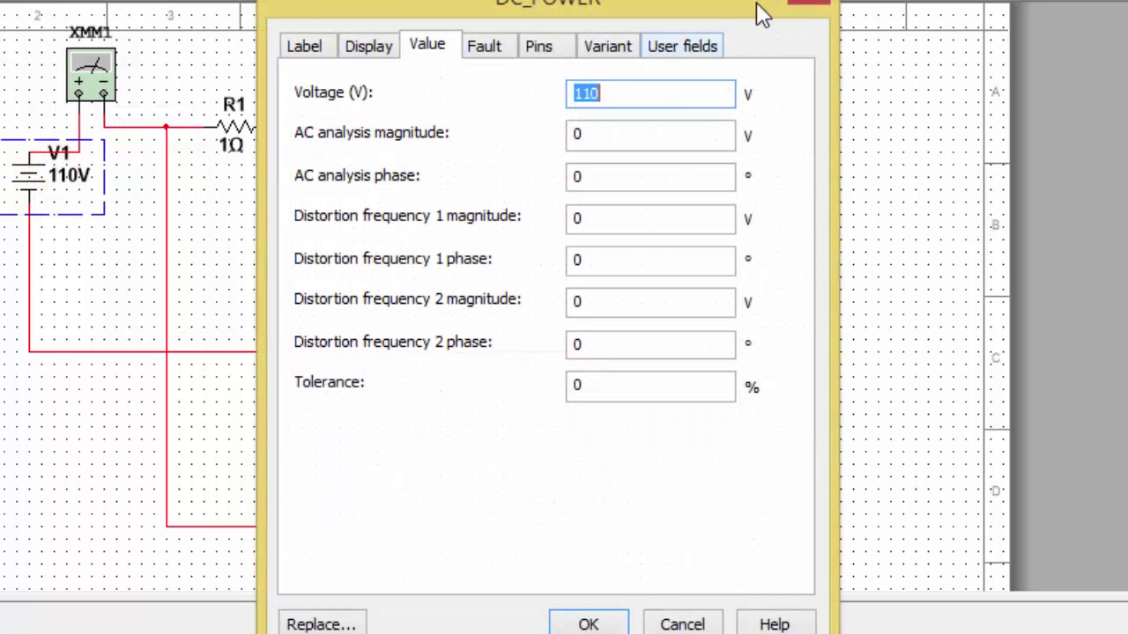
pyautogui.click(792, 6)
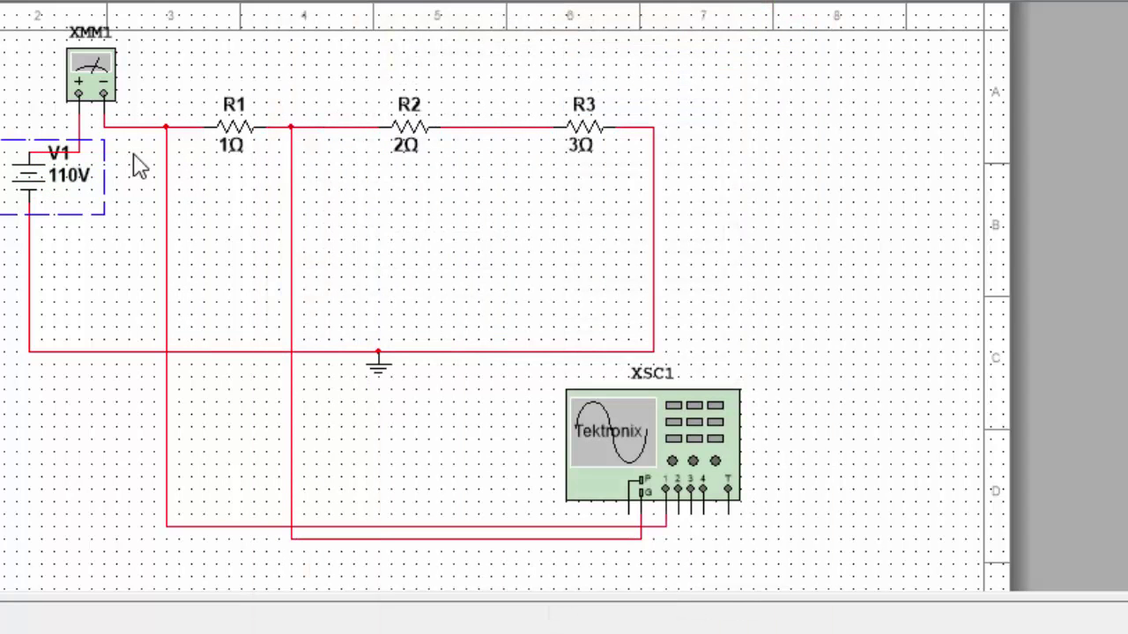